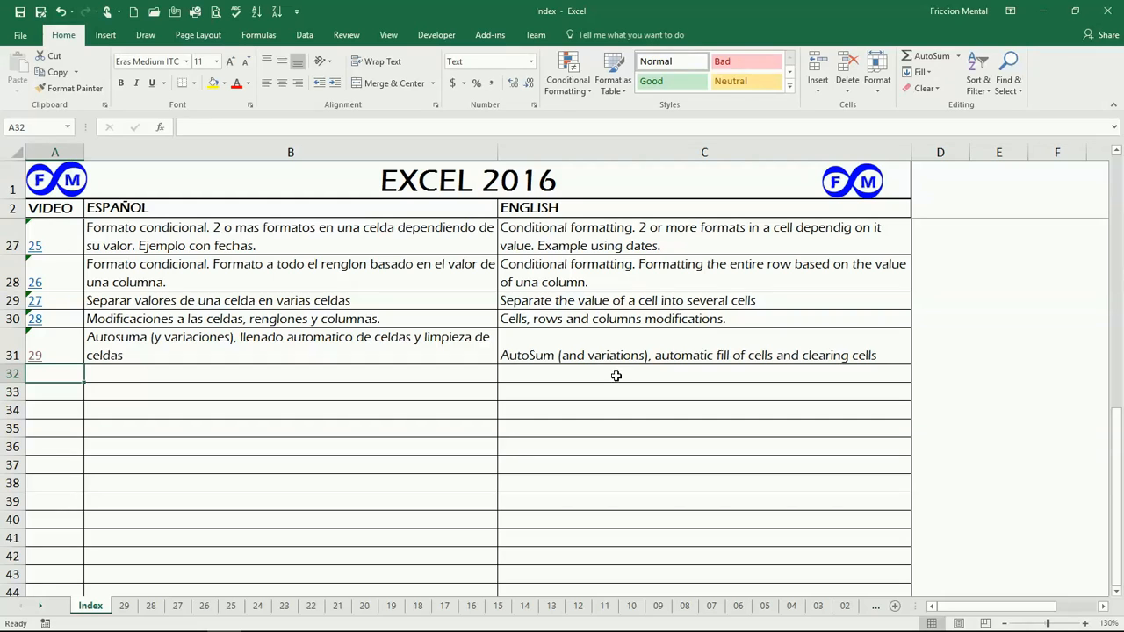
- Follow the link to sheet 29 and create a new blank workbook
{"action": "left_click", "coordinate": [36, 358]}
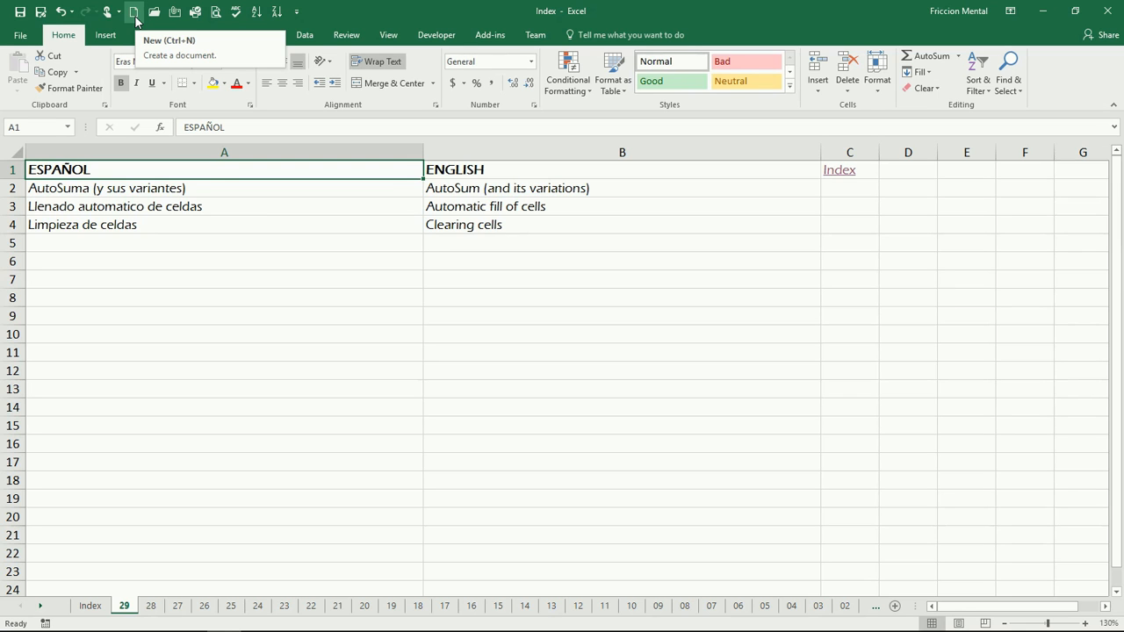
{"action": "left_click", "coordinate": [22, 35]}
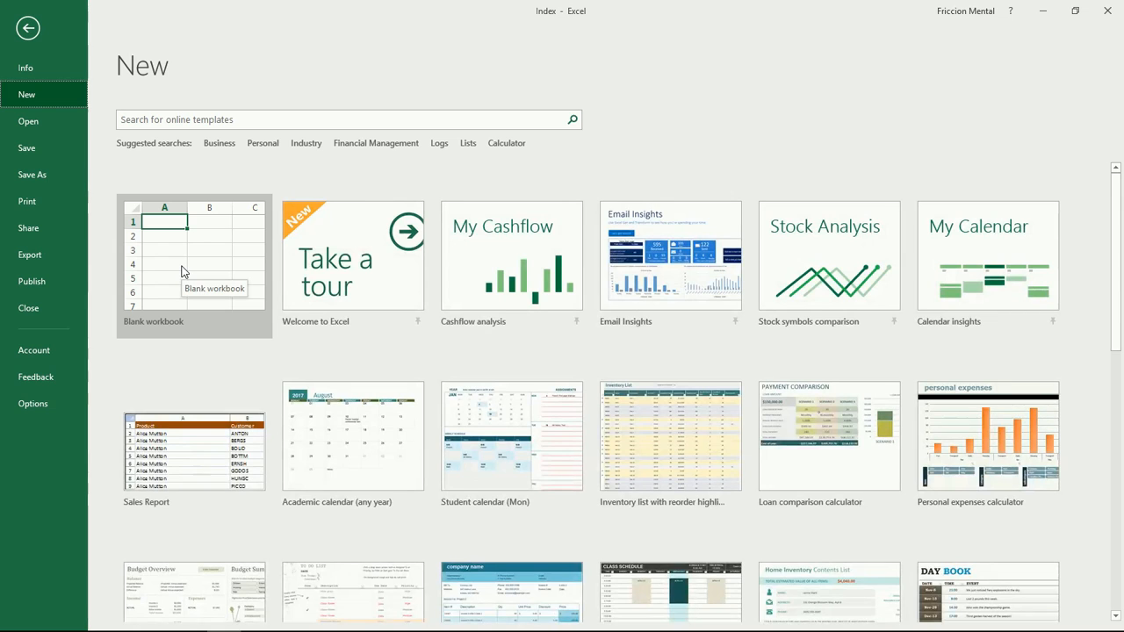
{"action": "left_click", "coordinate": [191, 260]}
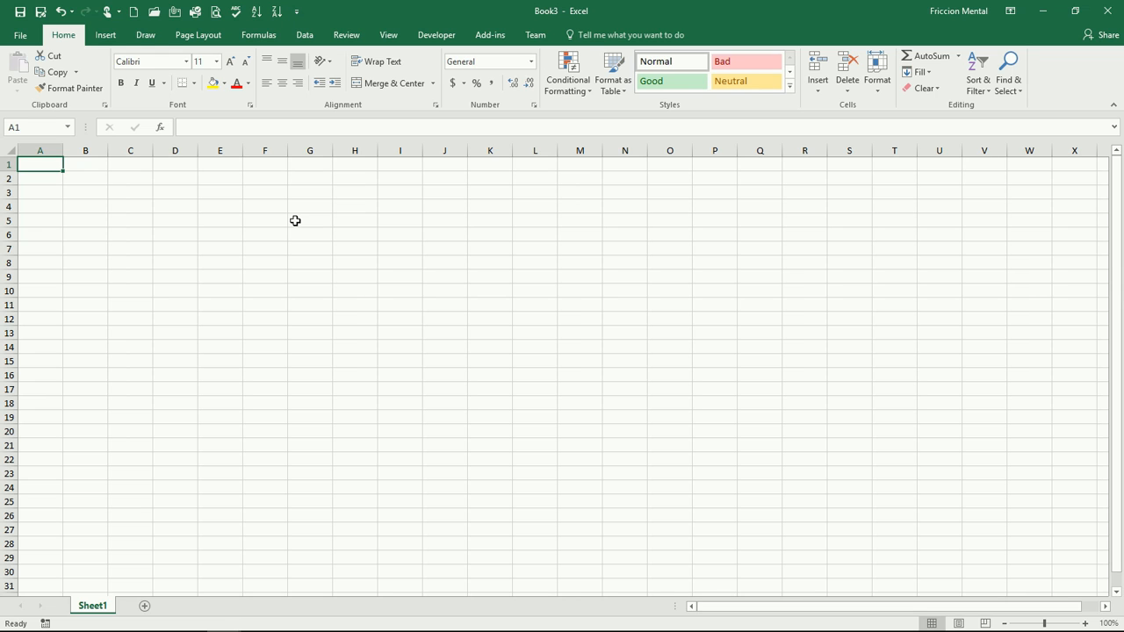
- Enter the formula =RAND()*100 in cell A1
{"action": "type", "text": "=ra"}
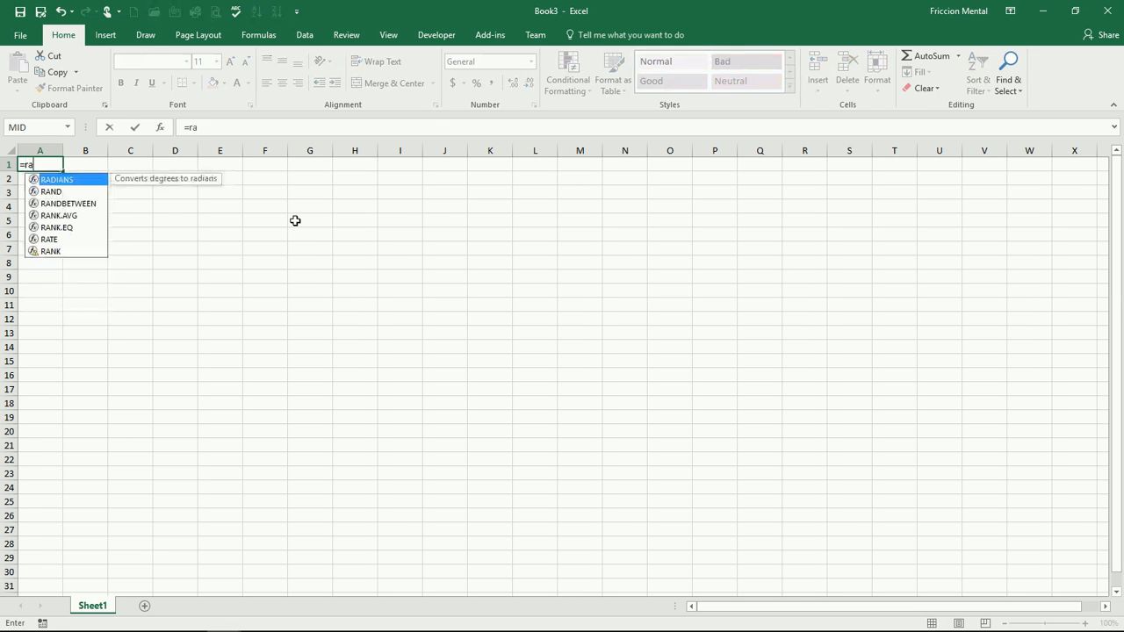
{"action": "type", "text": "nd"}
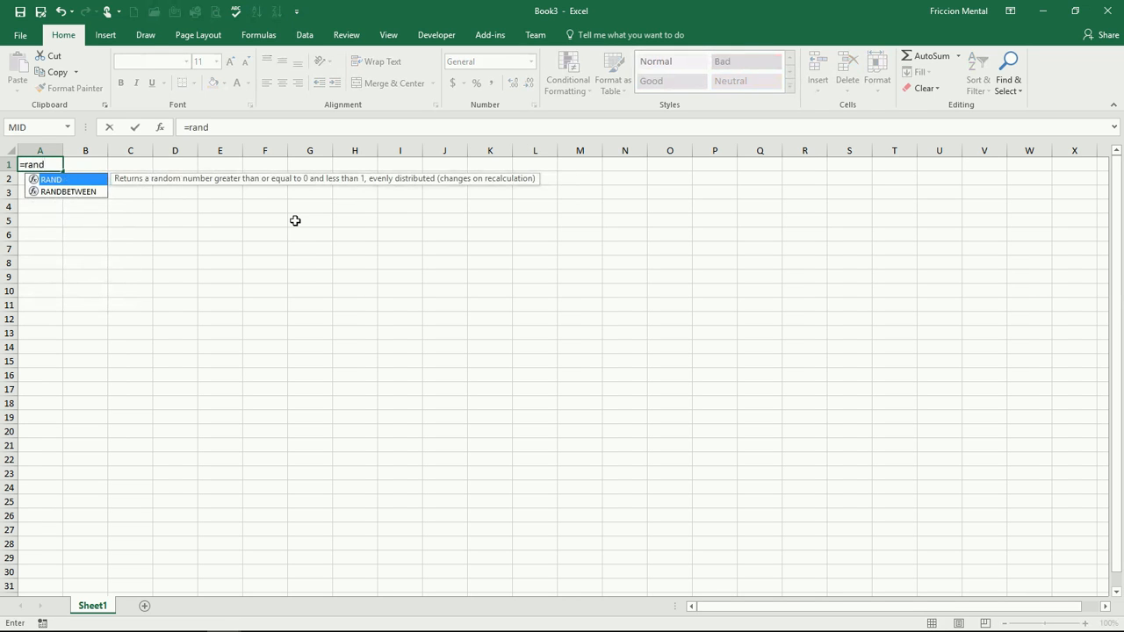
{"action": "type", "text": "("}
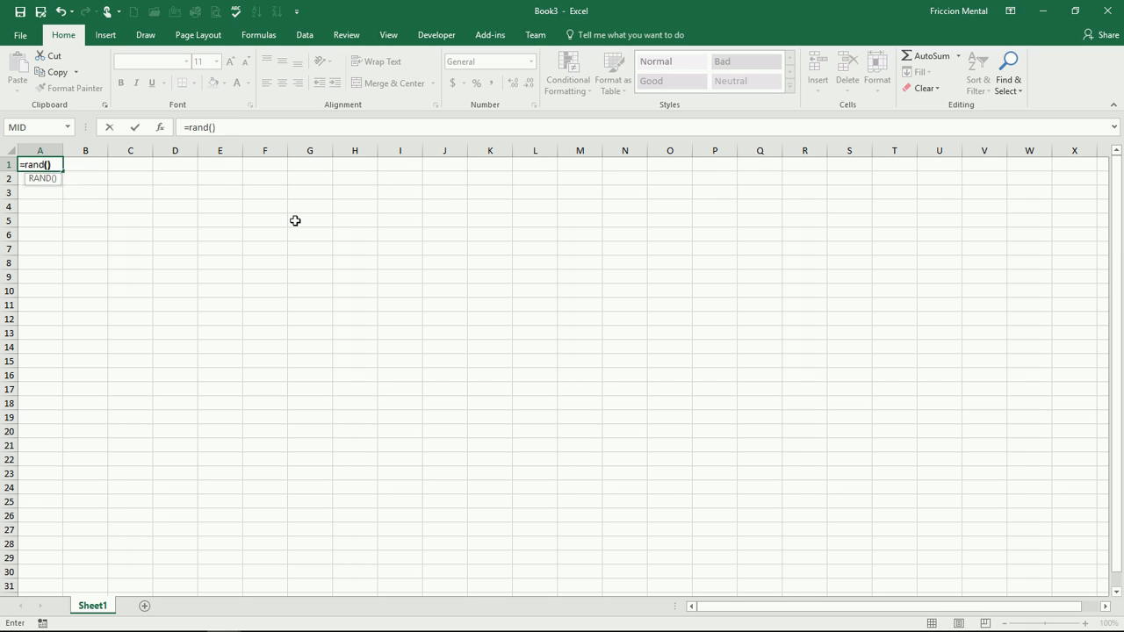
{"action": "type", "text": ")"}
{"action": "key", "text": "BackSpace"}
{"action": "key", "text": "BackSpace"}
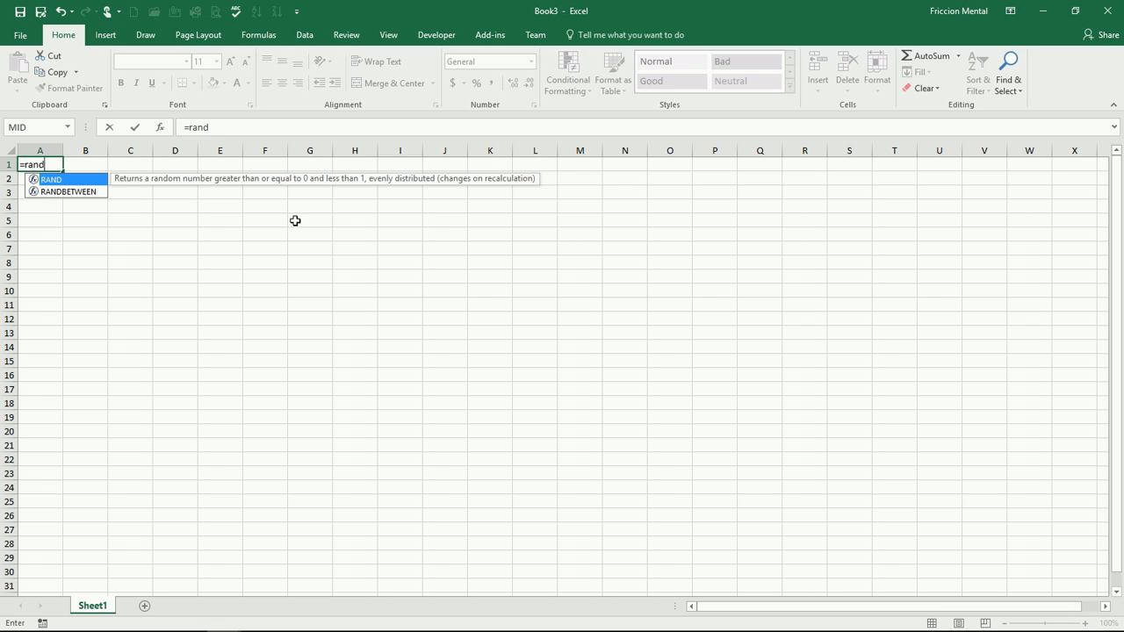
{"action": "type", "text": "()"}
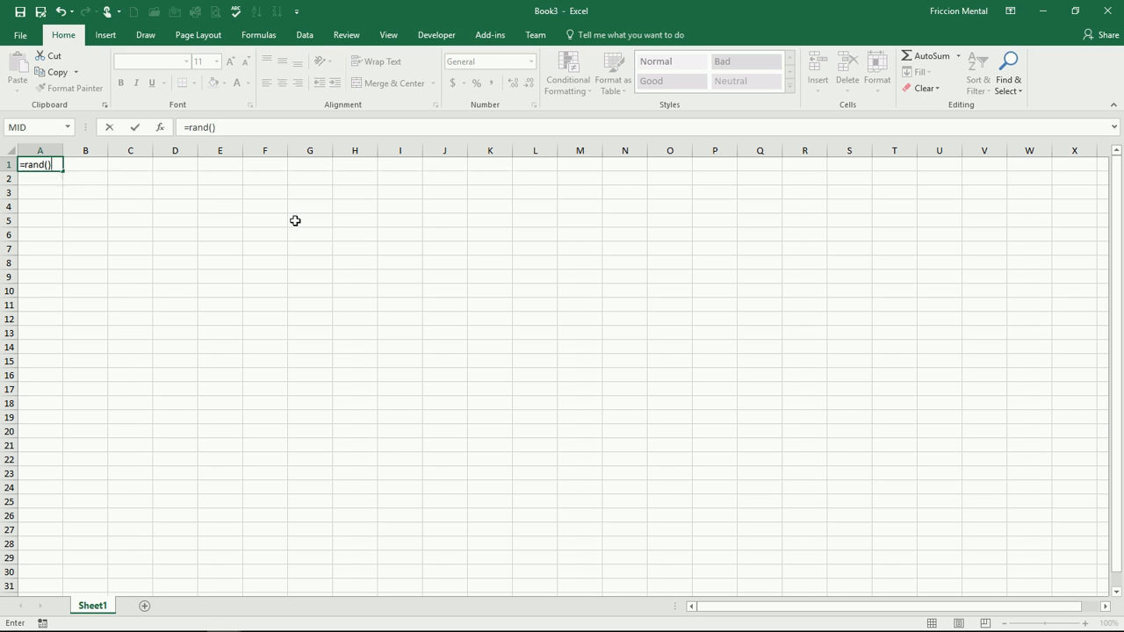
{"action": "type", "text": "*100"}
{"action": "key", "text": "Return"}
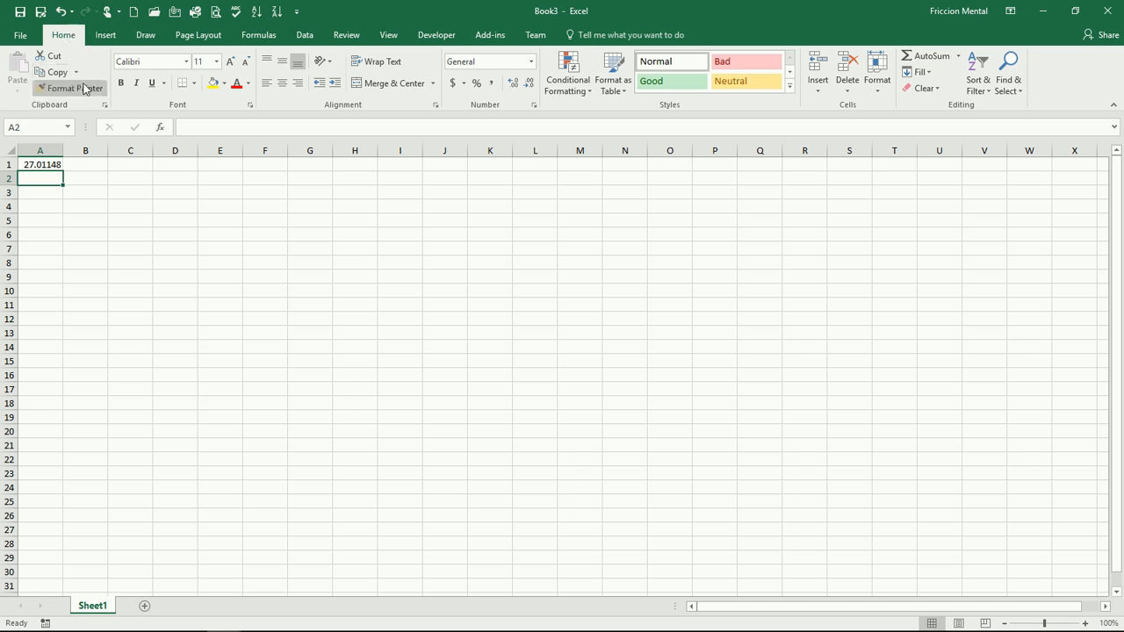
- Fill the random-number formula down from A1 into cells A2, A3 and A4 using Fill Down
{"action": "left_click", "coordinate": [922, 76]}
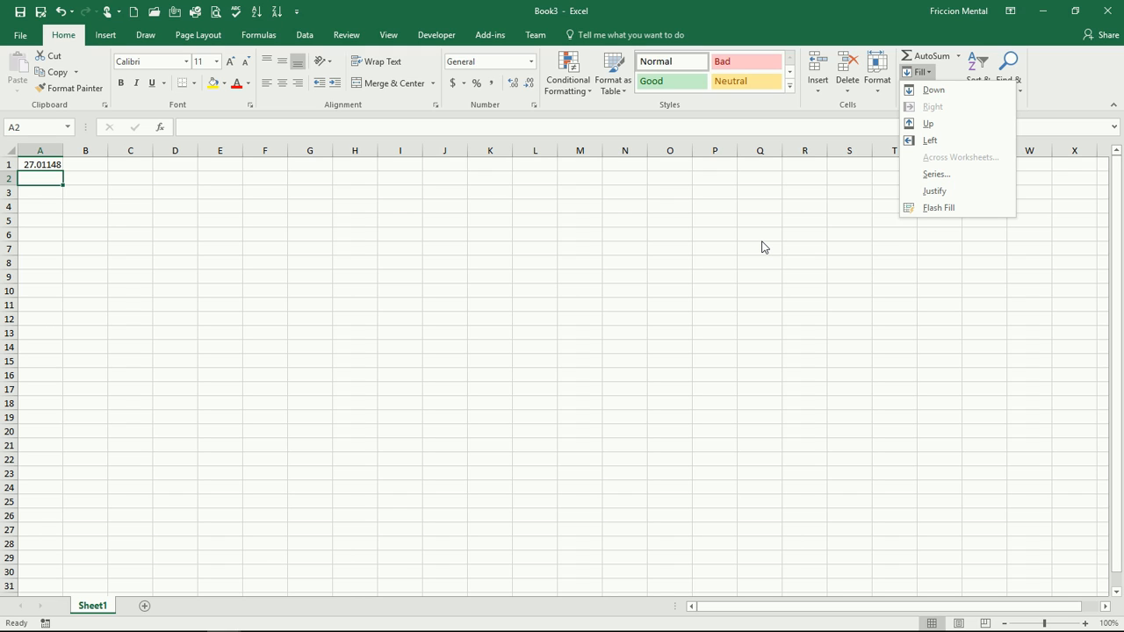
{"action": "left_click", "coordinate": [926, 91]}
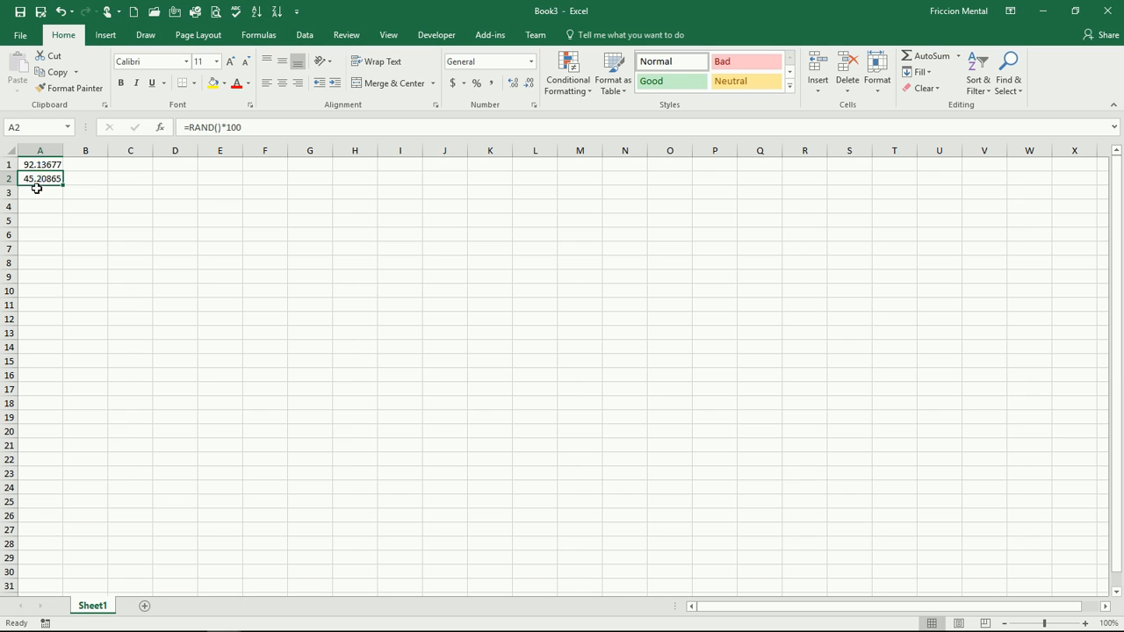
{"action": "left_click", "coordinate": [38, 193]}
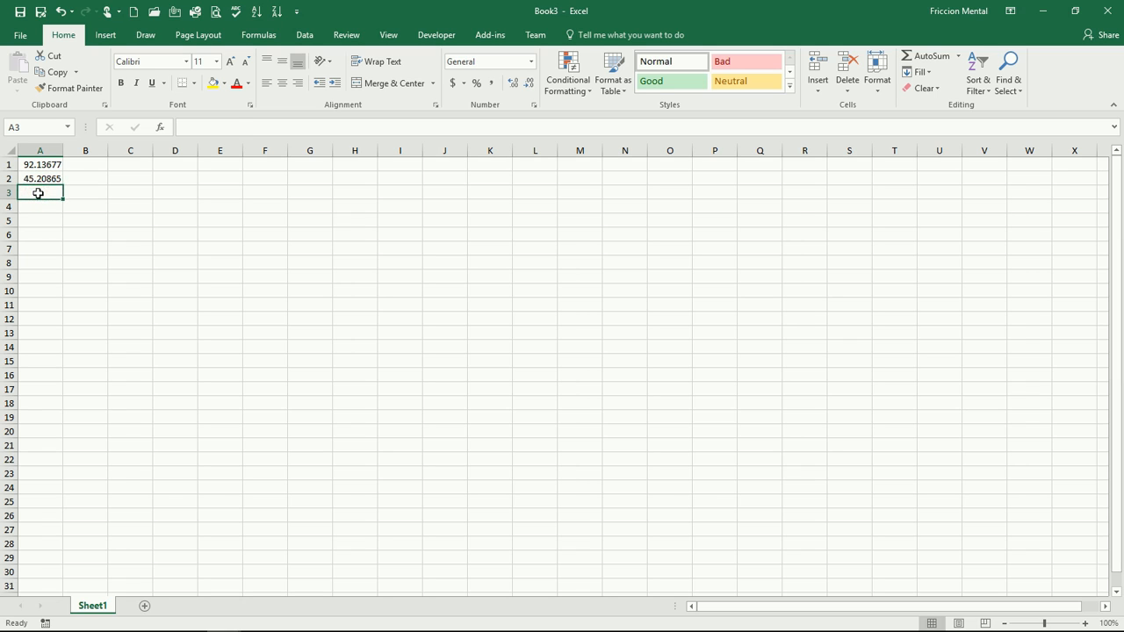
{"action": "key", "text": "ctrl+d"}
{"action": "key", "text": "Down"}
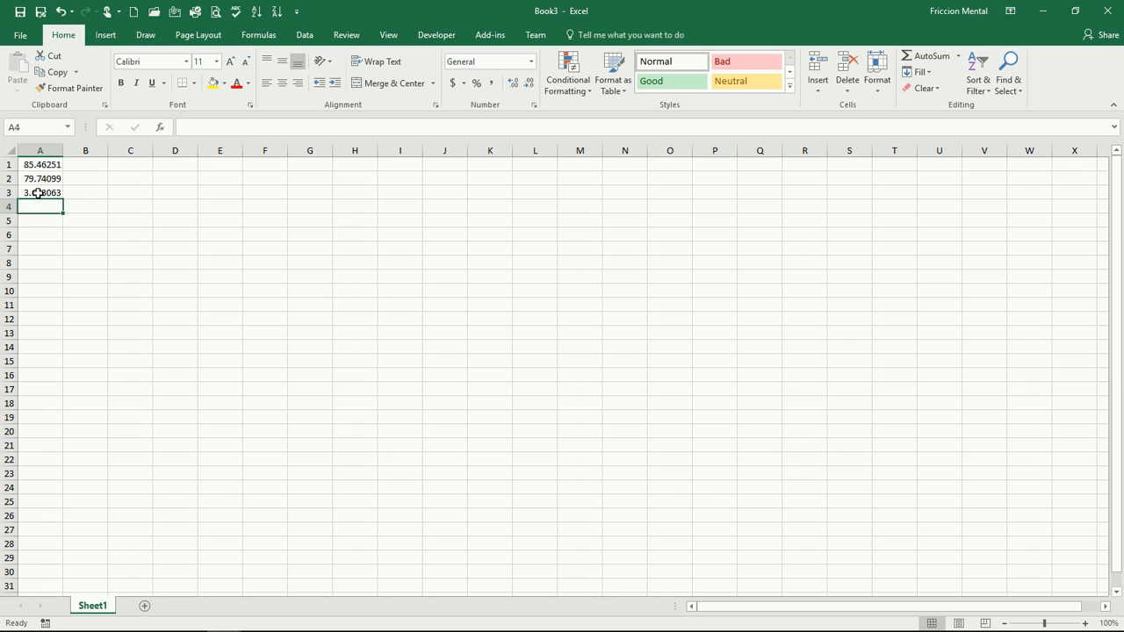
{"action": "key", "text": "ctrl+d"}
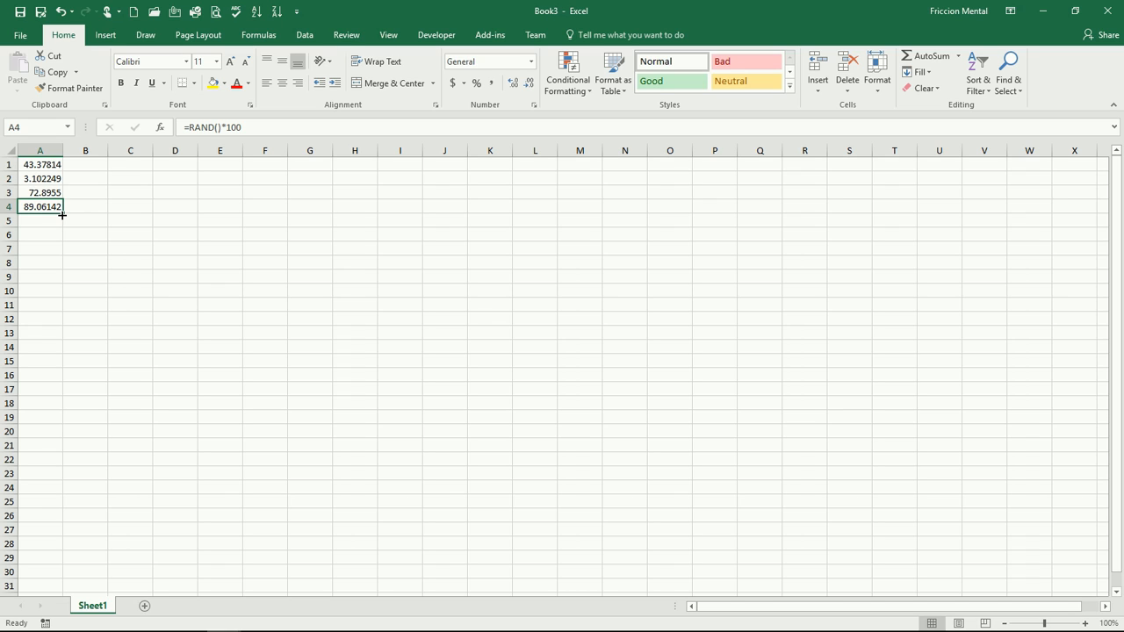
- Extend the random-number formula down to cell A10 with the fill handle
{"action": "left_click_drag", "start_coordinate": [62, 214], "coordinate": [60, 297]}
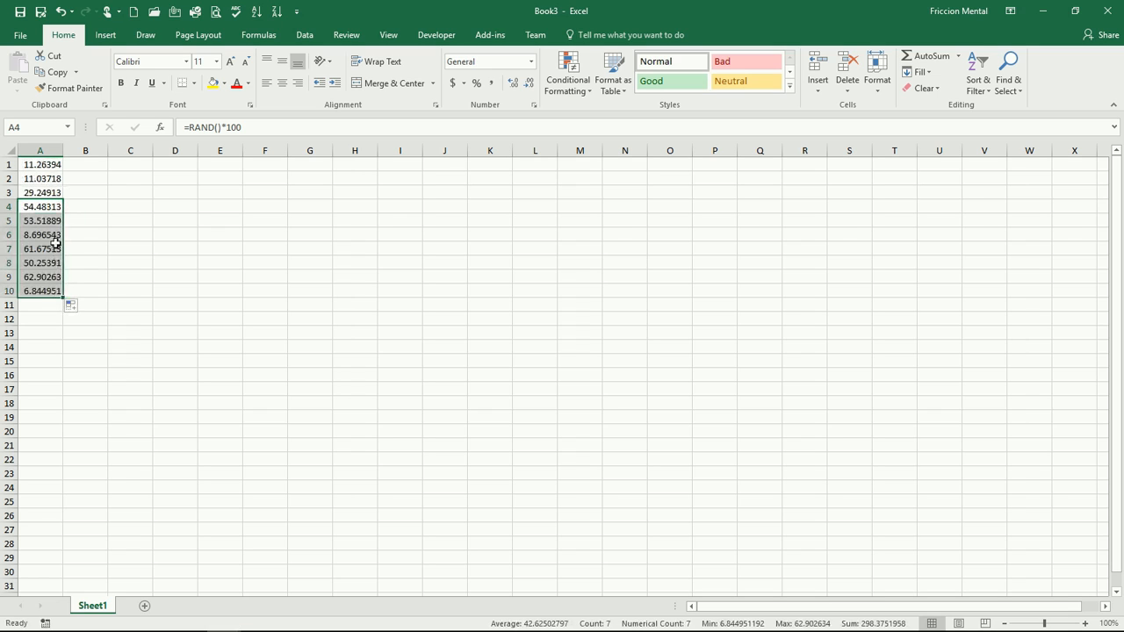
{"action": "key", "text": "Down"}
{"action": "key", "text": "Down"}
{"action": "key", "text": "Down"}
{"action": "key", "text": "Down"}
{"action": "key", "text": "Down"}
{"action": "key", "text": "Down"}
{"action": "key", "text": "Down"}
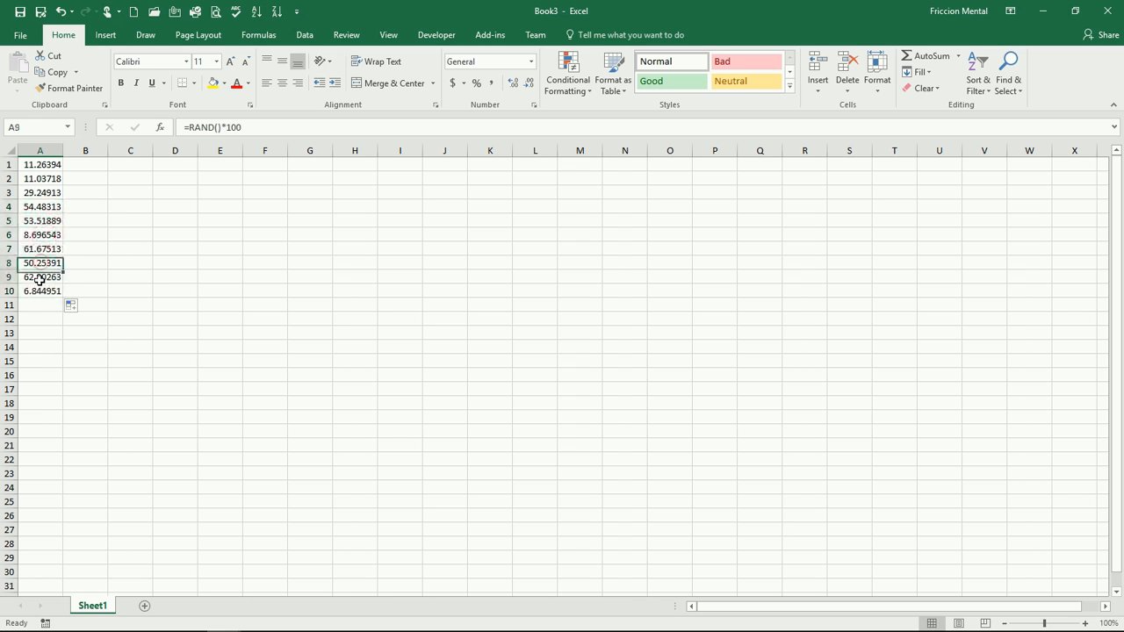
{"action": "left_click", "coordinate": [26, 290]}
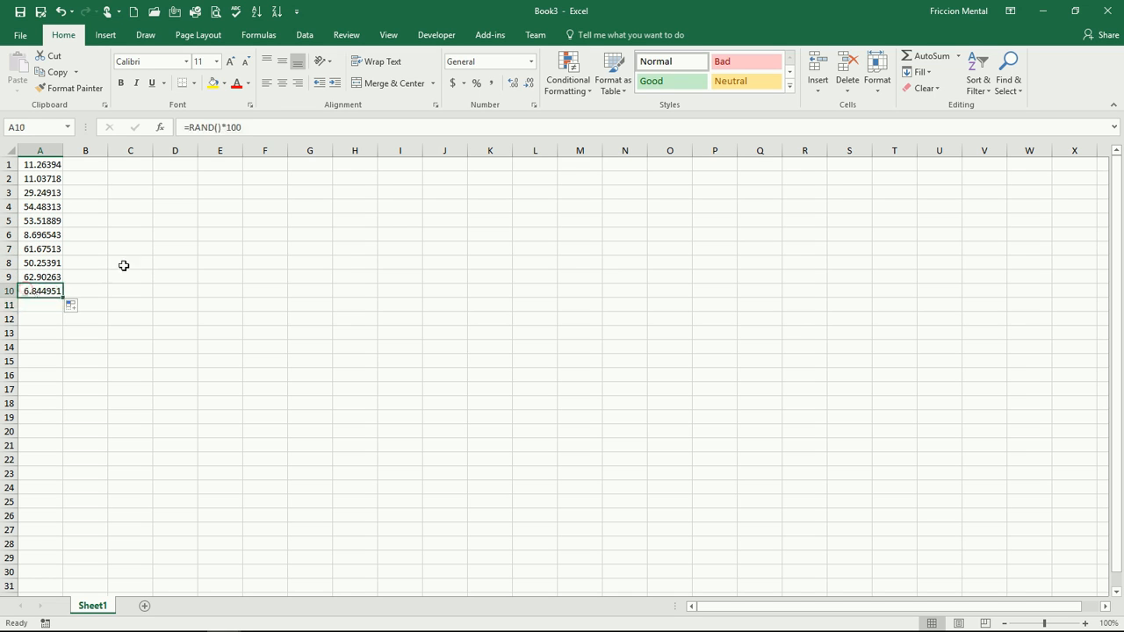
{"action": "left_click", "coordinate": [929, 73]}
{"action": "left_click", "coordinate": [665, 207]}
- Enter 1, 2 and 3 in I1:I3 and extend the number series down to I10
{"action": "left_click", "coordinate": [413, 166]}
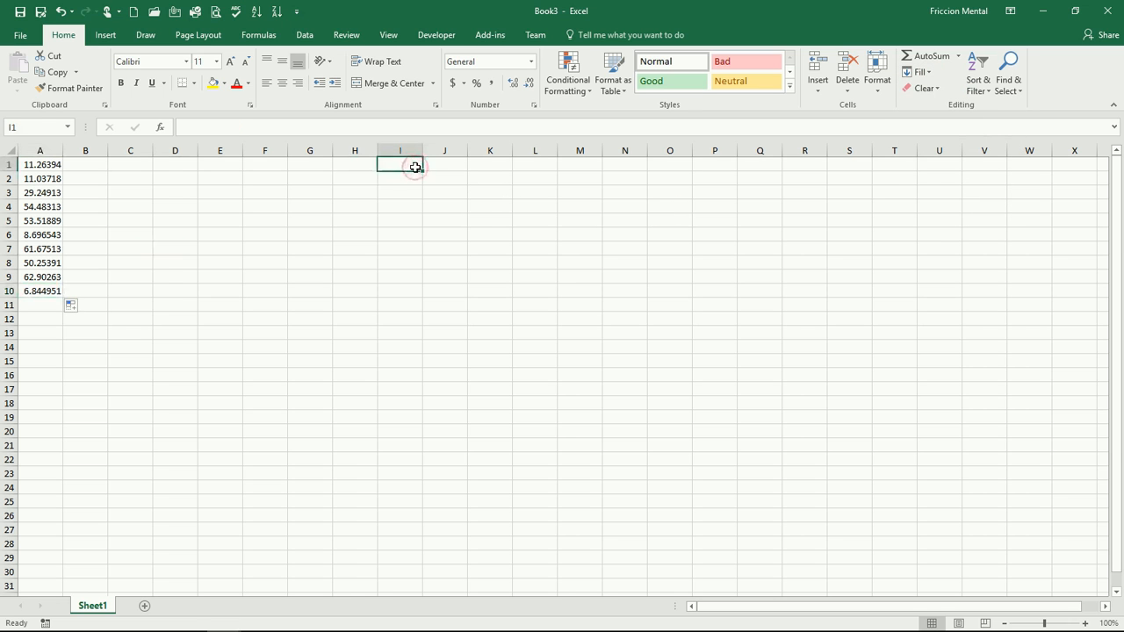
{"action": "type", "text": "1"}
{"action": "key", "text": "Return"}
{"action": "type", "text": "2"}
{"action": "key", "text": "Return"}
{"action": "type", "text": "3"}
{"action": "key", "text": "Return"}
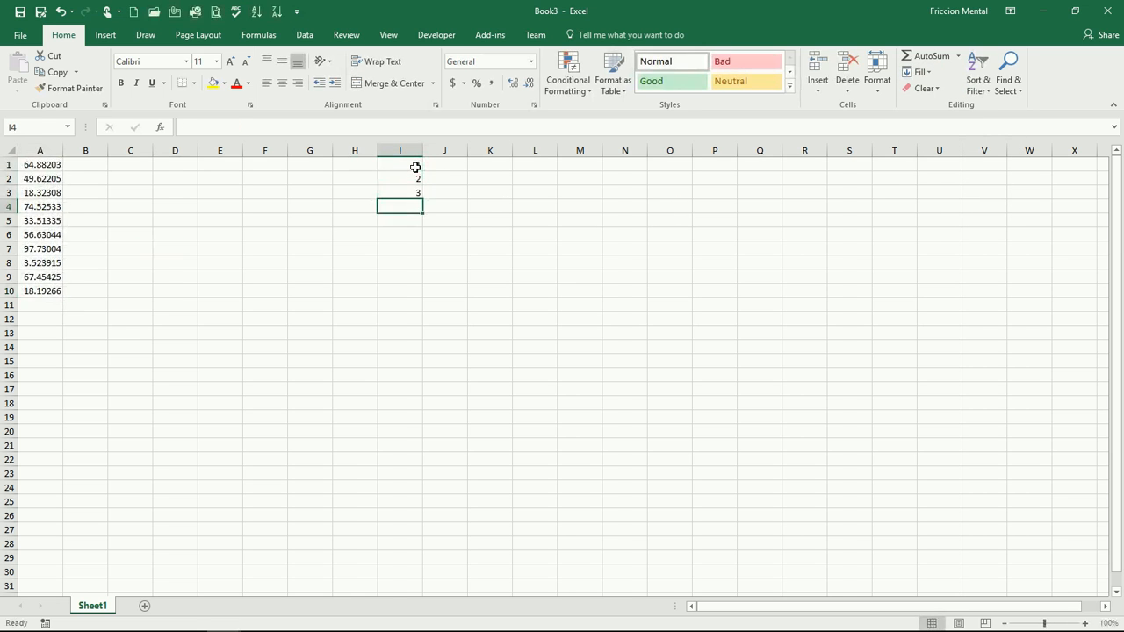
{"action": "left_click_drag", "start_coordinate": [415, 167], "coordinate": [409, 191]}
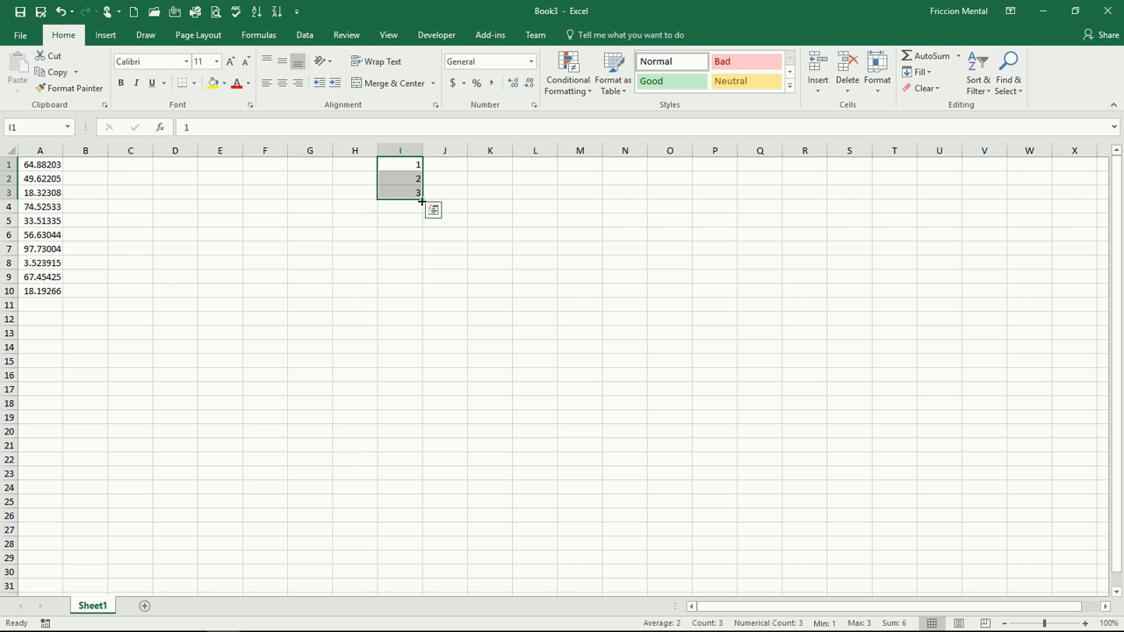
{"action": "left_click_drag", "start_coordinate": [423, 201], "coordinate": [421, 297]}
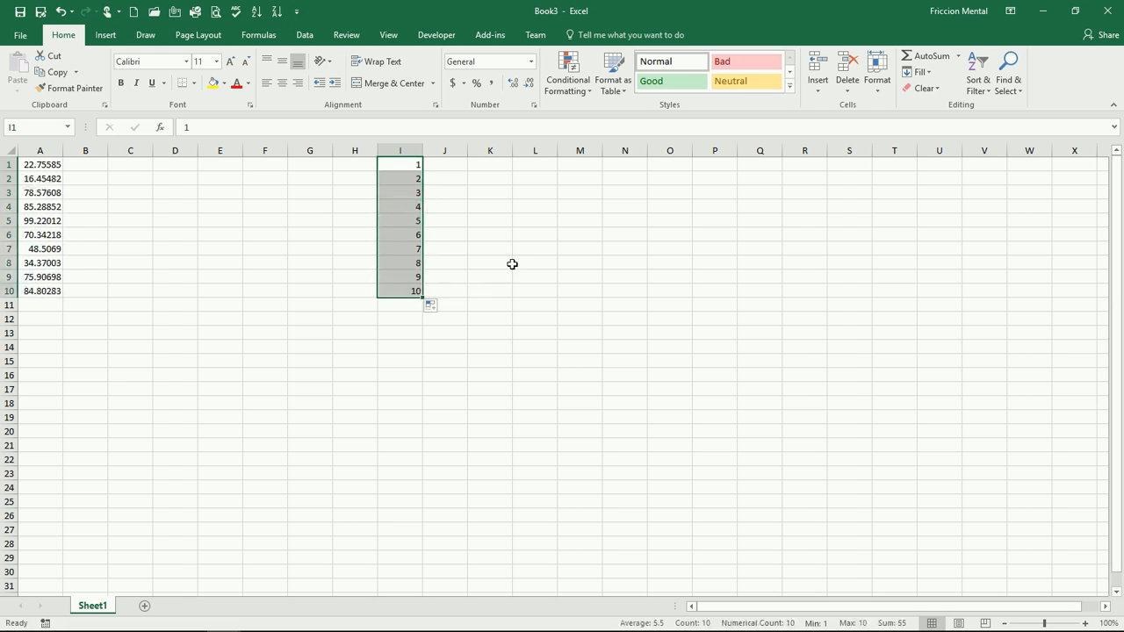
- Enter 2, 4 and 6 in K1:K3 and extend the even-number series down to K10
{"action": "left_click", "coordinate": [469, 166]}
{"action": "type", "text": "2"}
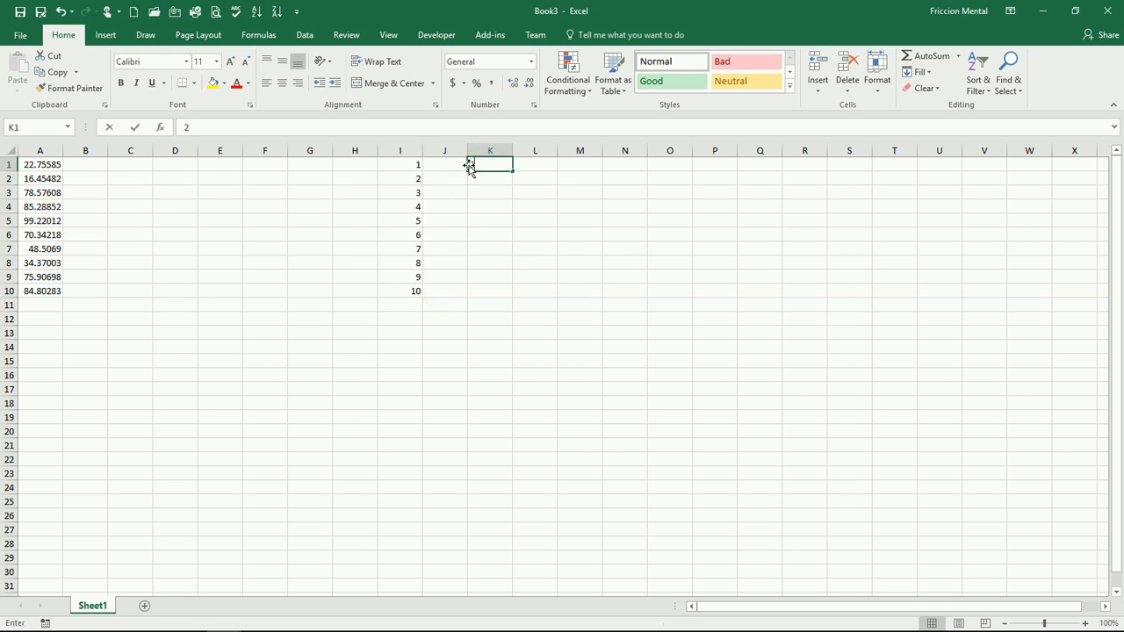
{"action": "key", "text": "Return"}
{"action": "type", "text": "4"}
{"action": "key", "text": "Return"}
{"action": "type", "text": "6"}
{"action": "key", "text": "Return"}
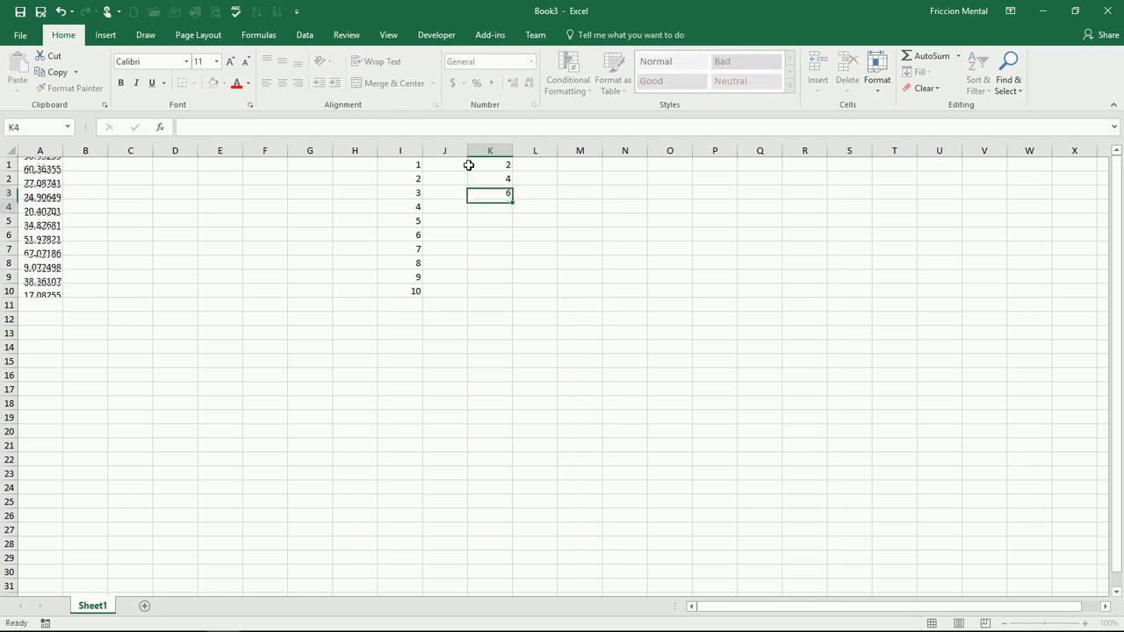
{"action": "left_click_drag", "start_coordinate": [480, 166], "coordinate": [517, 291]}
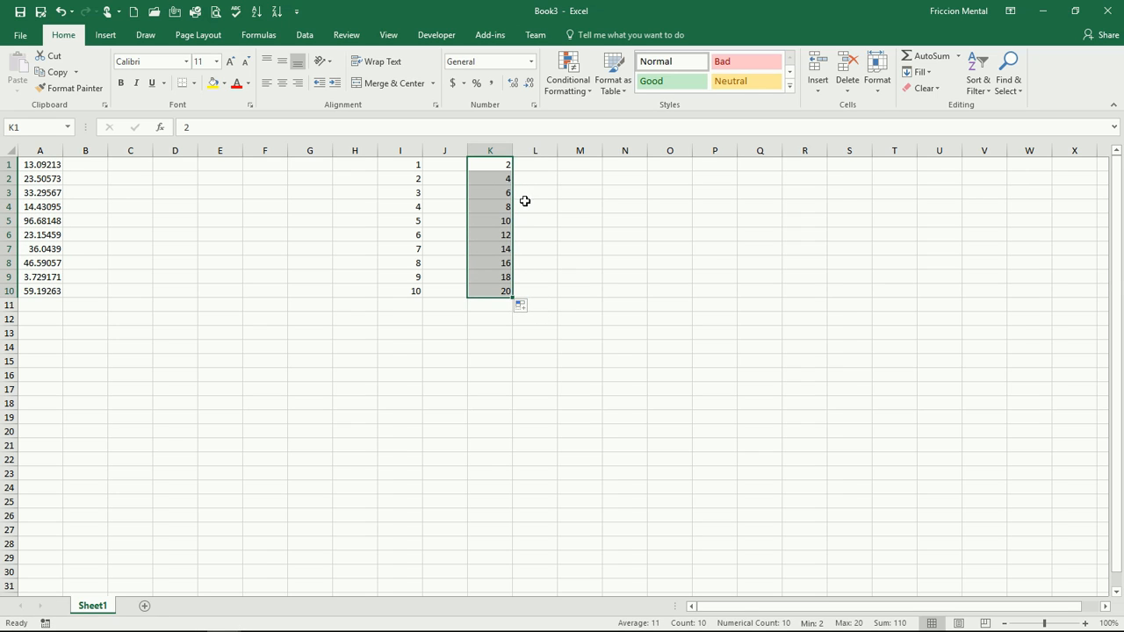
- Enter jan, feb and mar in M1:M3 and fill the month series down to row 27
{"action": "left_click", "coordinate": [582, 168]}
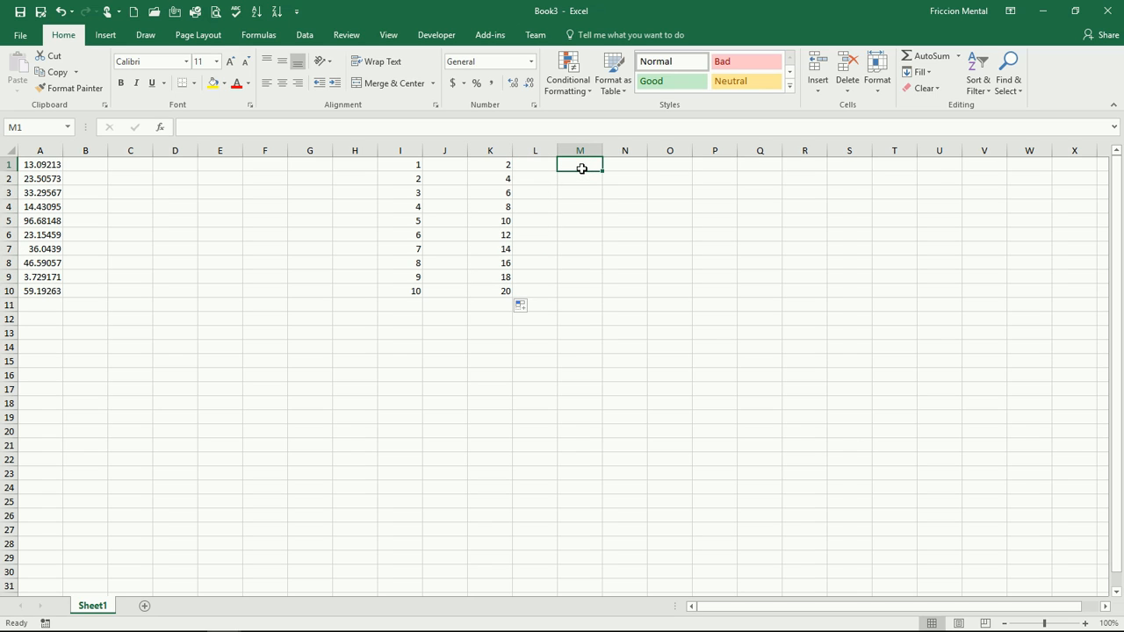
{"action": "type", "text": "jan"}
{"action": "key", "text": "Return"}
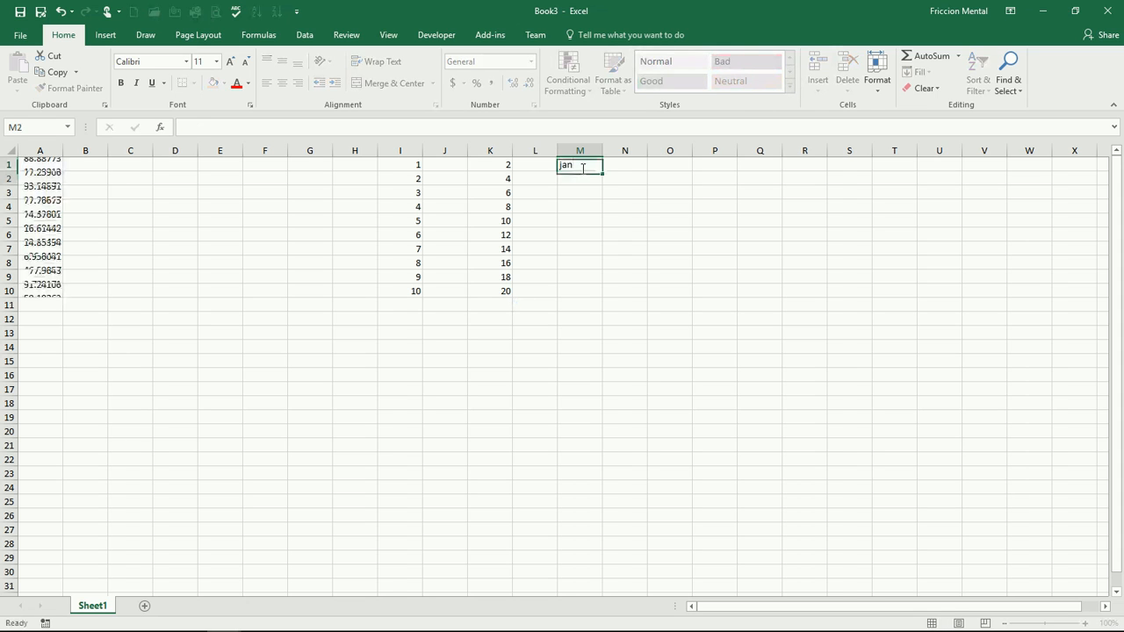
{"action": "type", "text": "feb"}
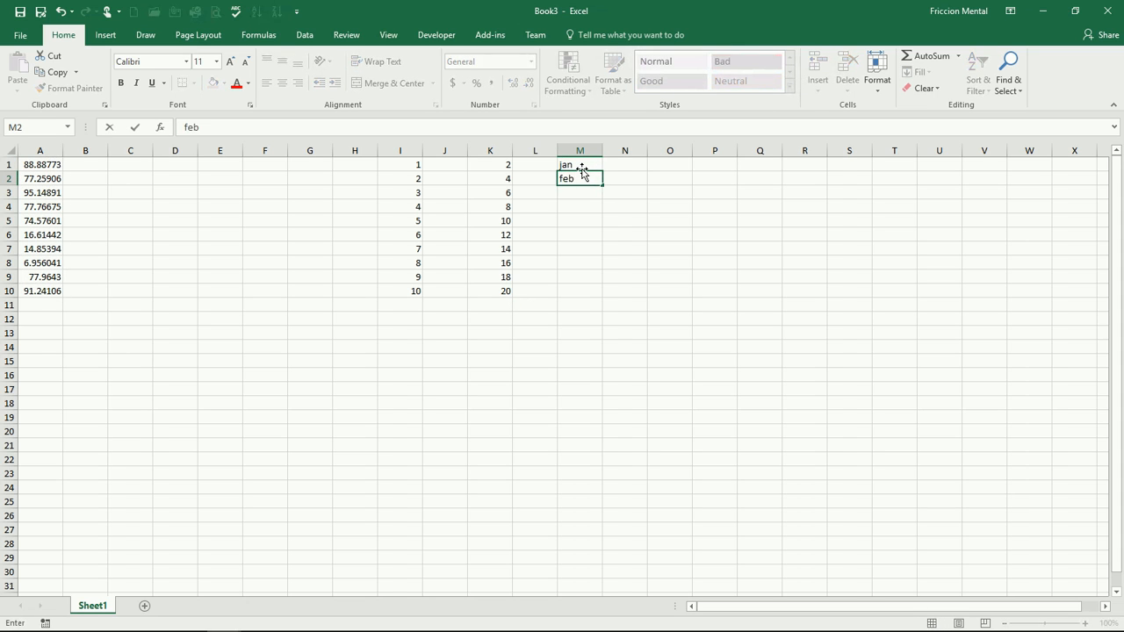
{"action": "key", "text": "Return"}
{"action": "type", "text": "mar"}
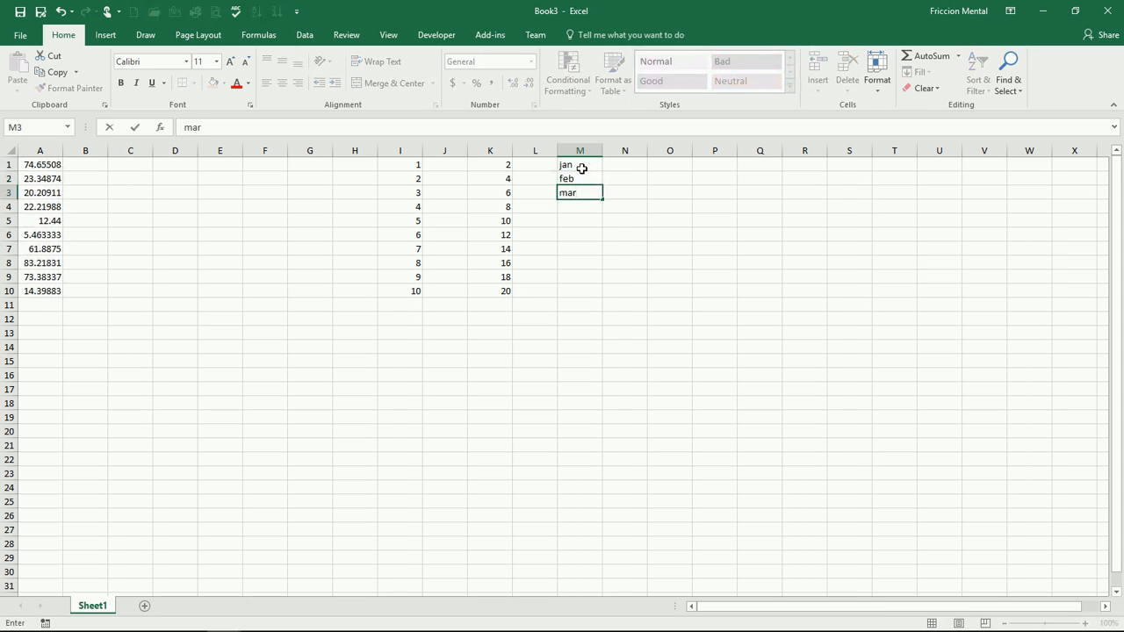
{"action": "key", "text": "Return"}
{"action": "left_click_drag", "start_coordinate": [581, 168], "coordinate": [602, 323]}
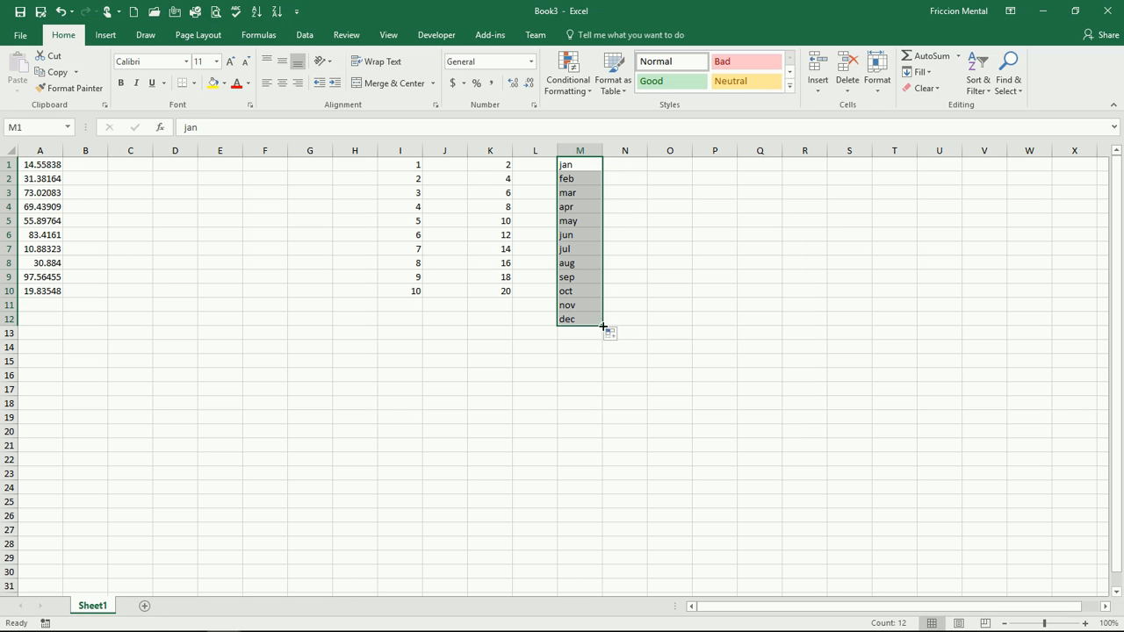
{"action": "left_click_drag", "start_coordinate": [604, 326], "coordinate": [594, 549]}
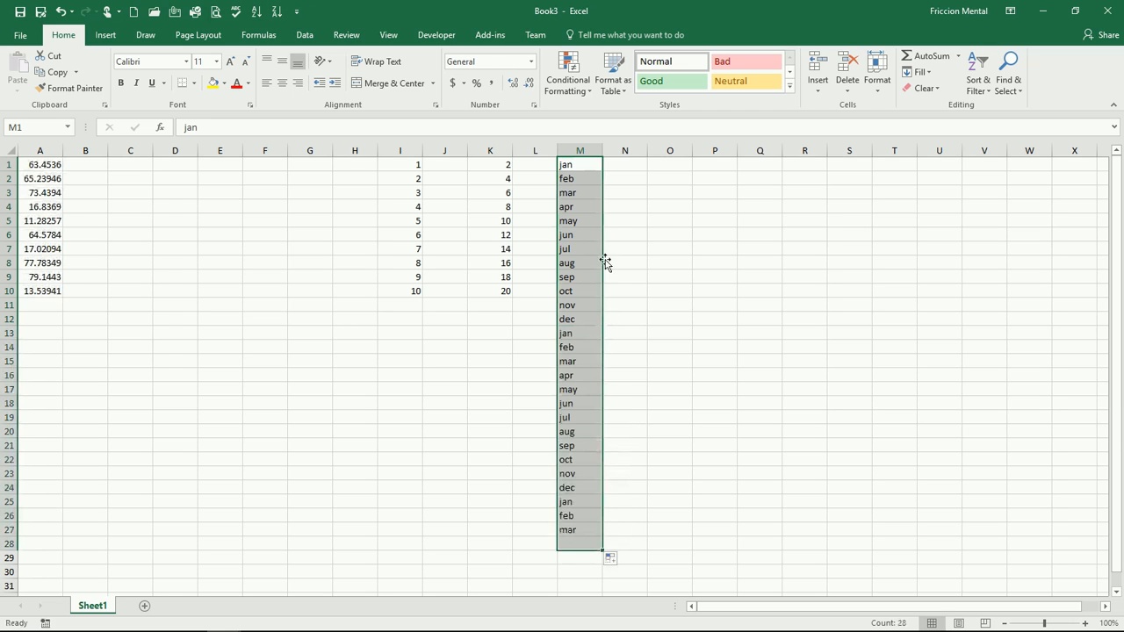
- Clear the contents of columns I through M
{"action": "left_click_drag", "start_coordinate": [409, 150], "coordinate": [572, 147]}
{"action": "key", "text": "Delete"}
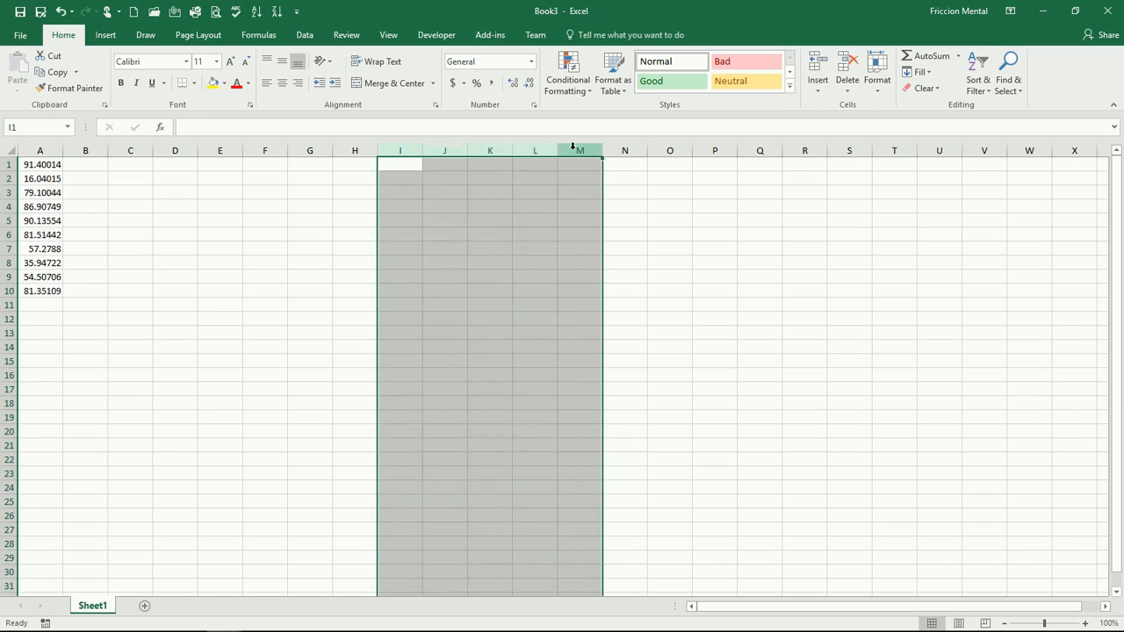
- Fill the random-number formula right from column A into cells B1 and B2 using Fill Right
{"action": "left_click", "coordinate": [87, 167]}
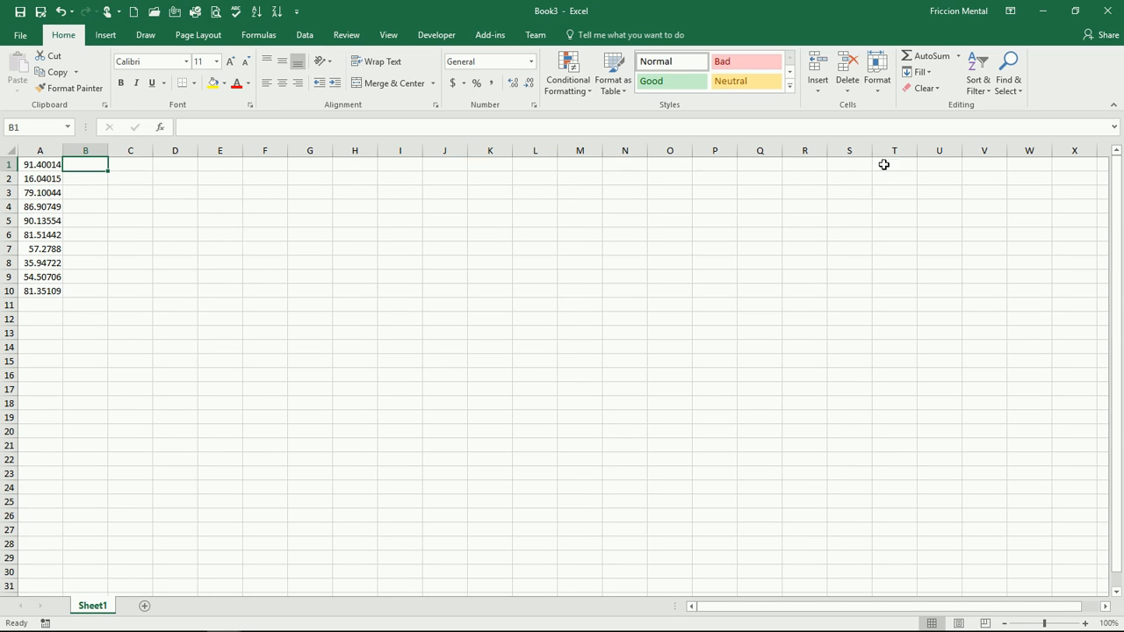
{"action": "left_click", "coordinate": [928, 72]}
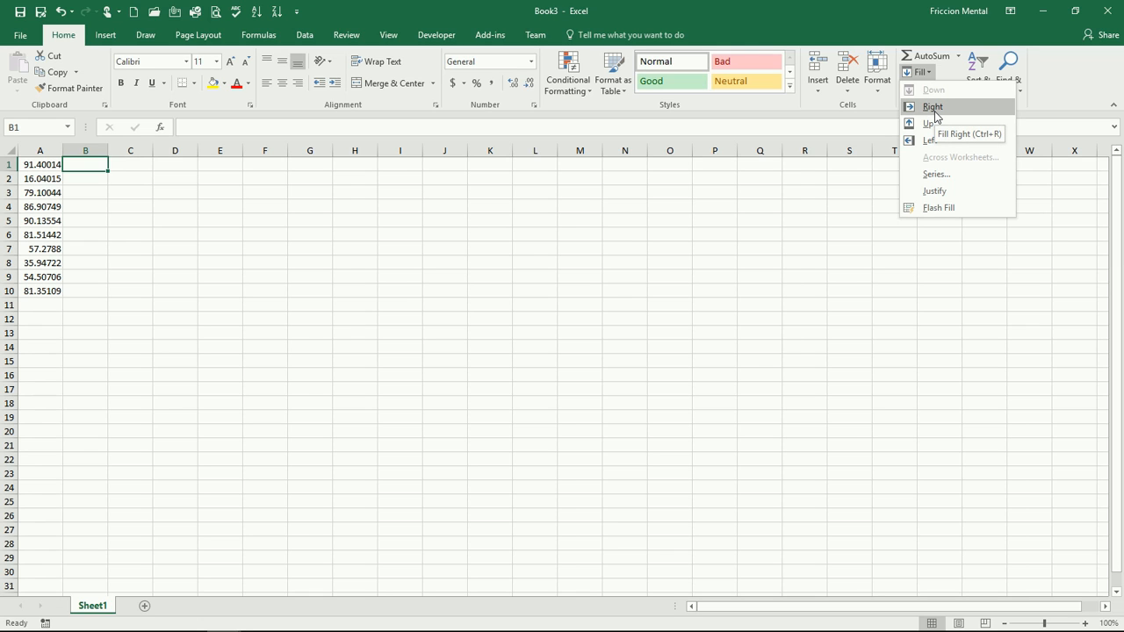
{"action": "left_click", "coordinate": [934, 115]}
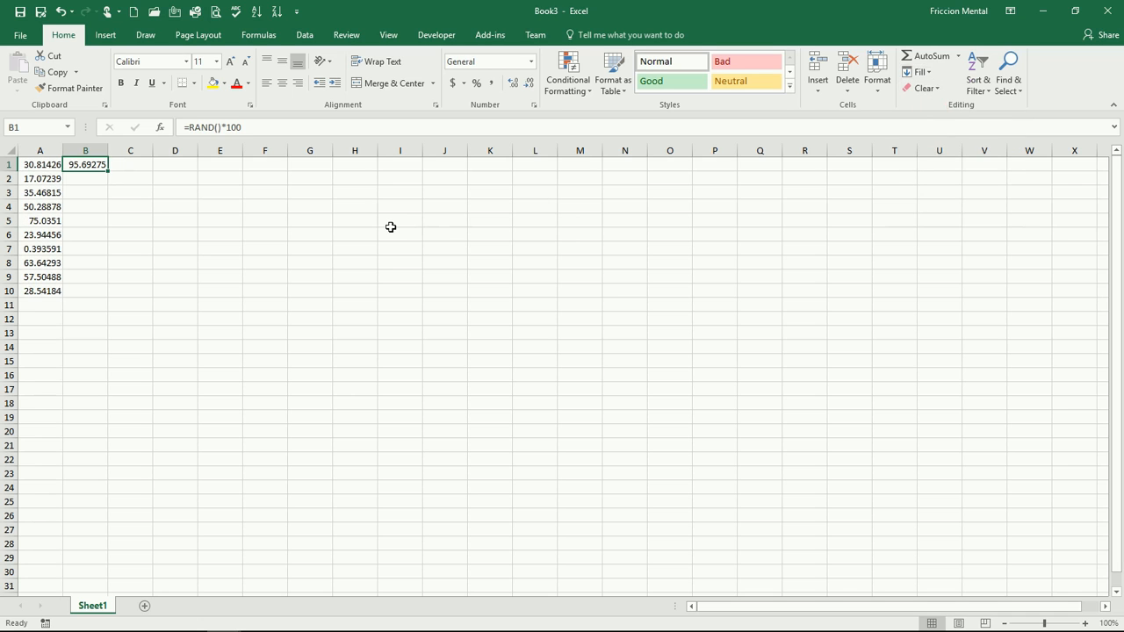
{"action": "key", "text": "Down"}
{"action": "key", "text": "ctrl+r"}
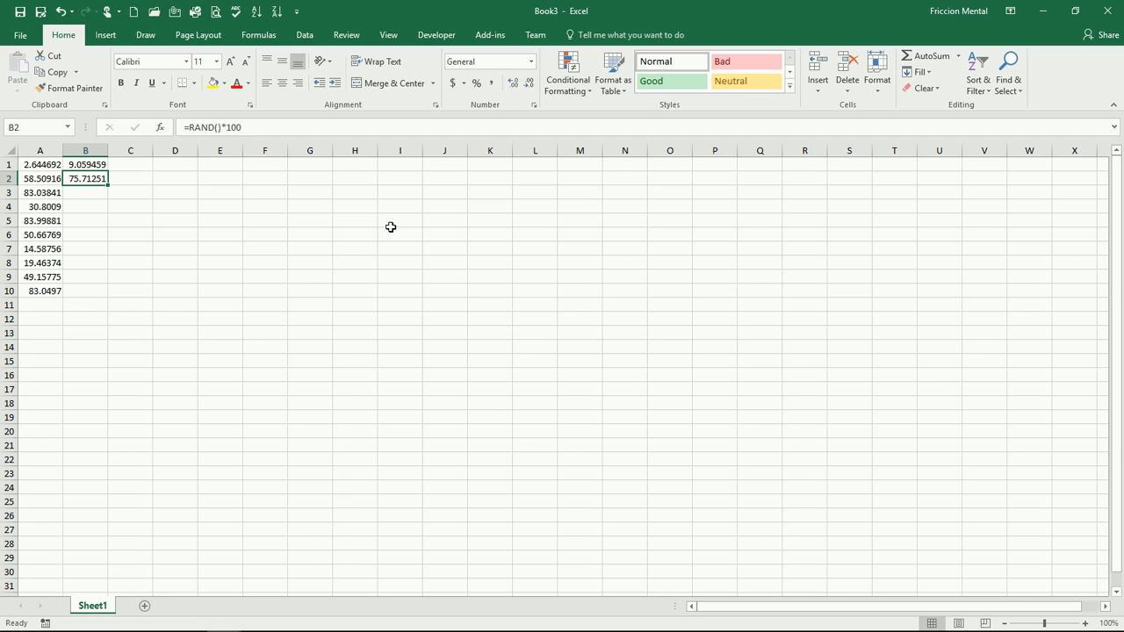
- Fill the random-number formula in B2 down through row 10 with the fill handle
{"action": "key", "text": "Left"}
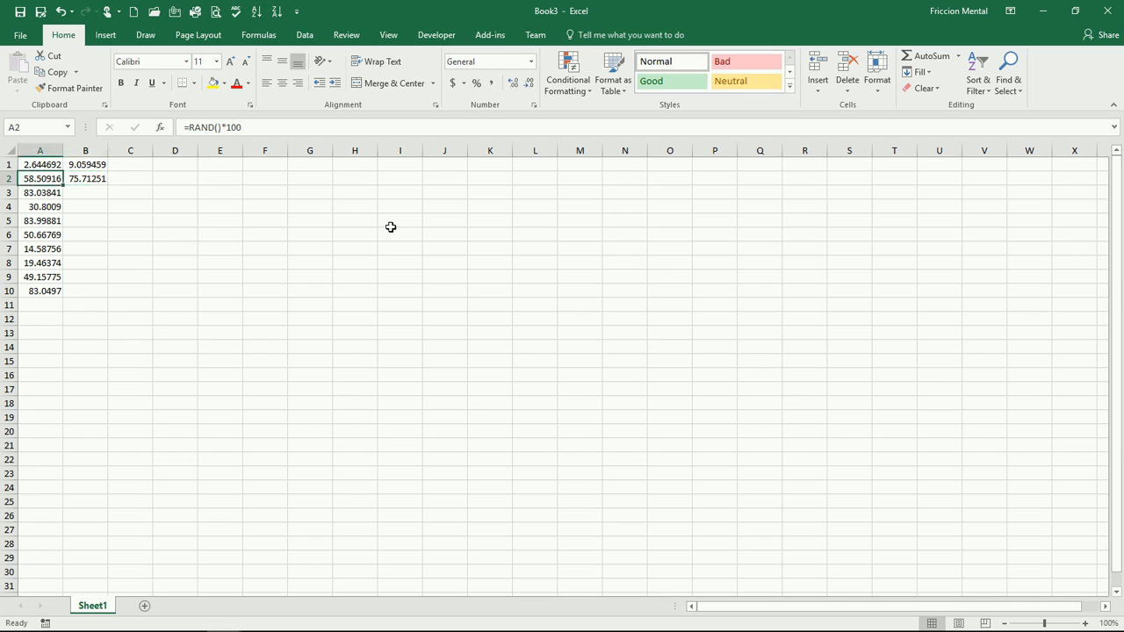
{"action": "key", "text": "Right"}
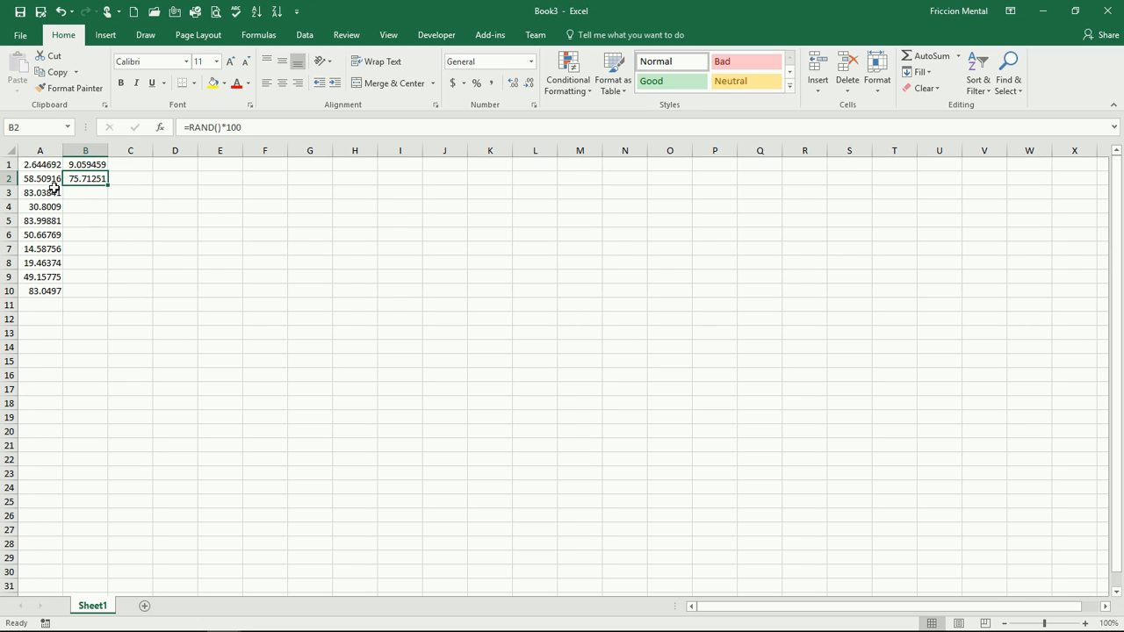
{"action": "left_click_drag", "start_coordinate": [37, 192], "coordinate": [48, 293]}
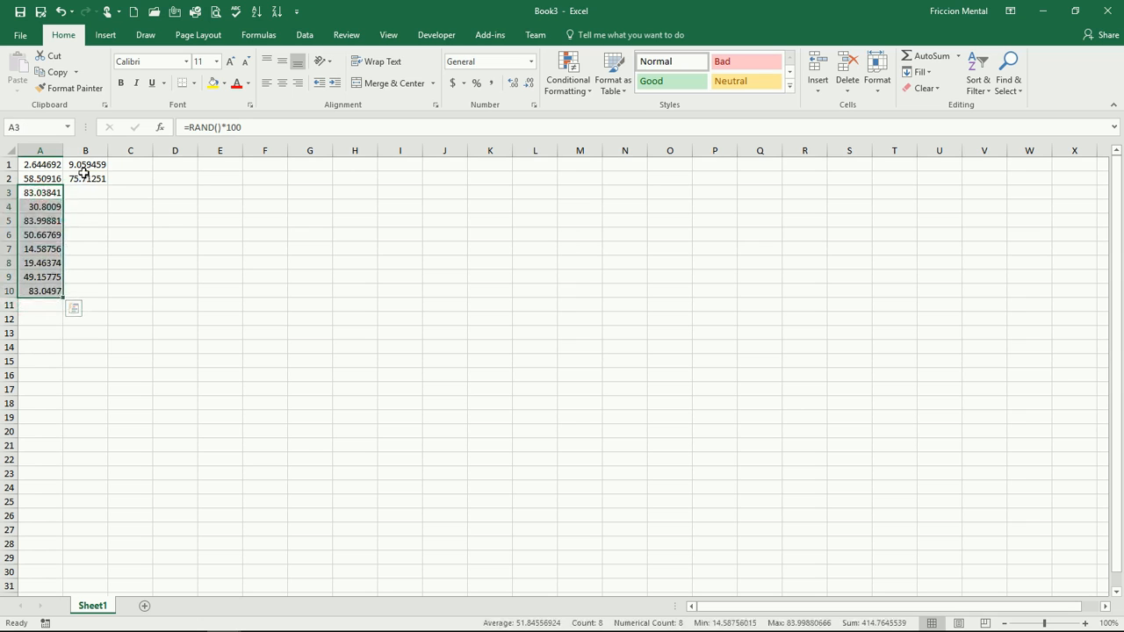
{"action": "left_click", "coordinate": [85, 177]}
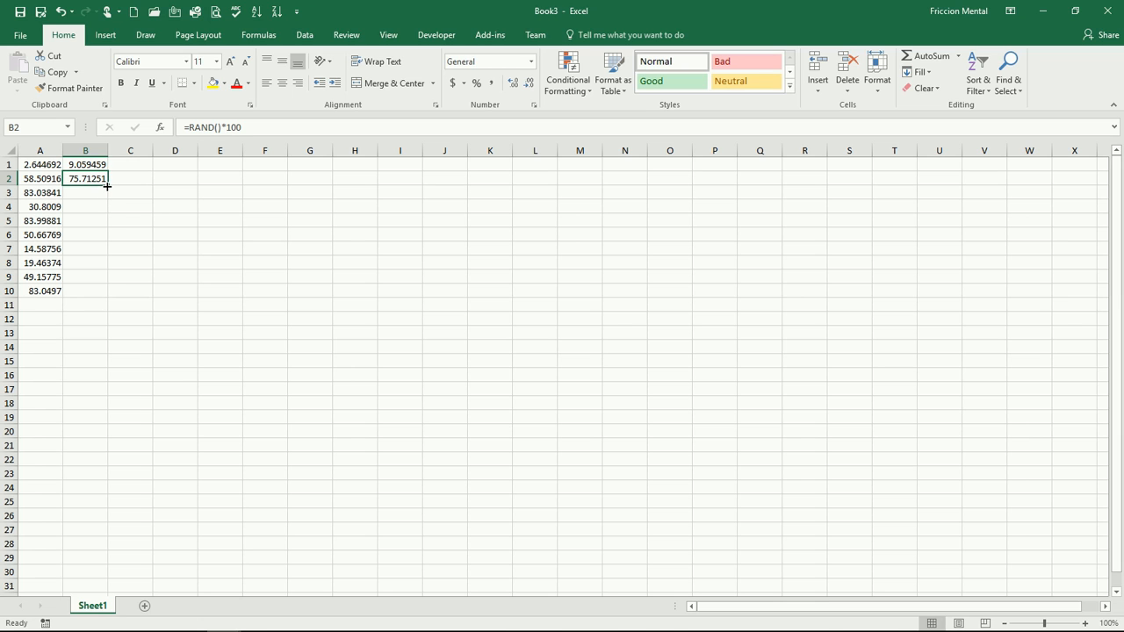
{"action": "double_click", "coordinate": [107, 186]}
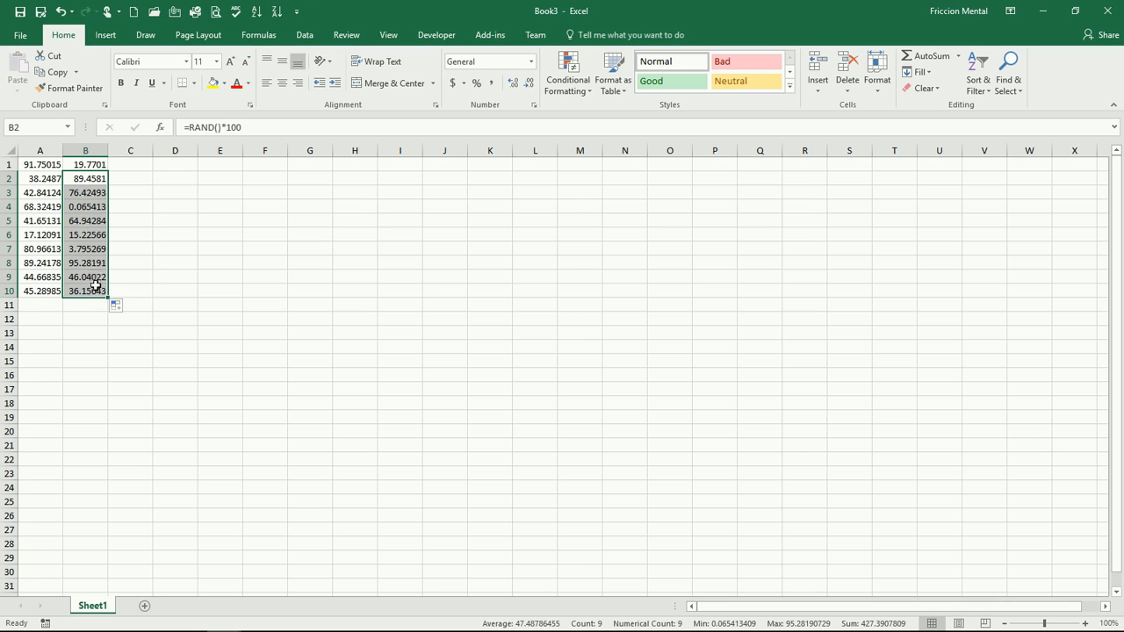
- Fill the random-number formulas in B1:B10 right across columns C to E
{"action": "left_click_drag", "start_coordinate": [88, 162], "coordinate": [95, 286]}
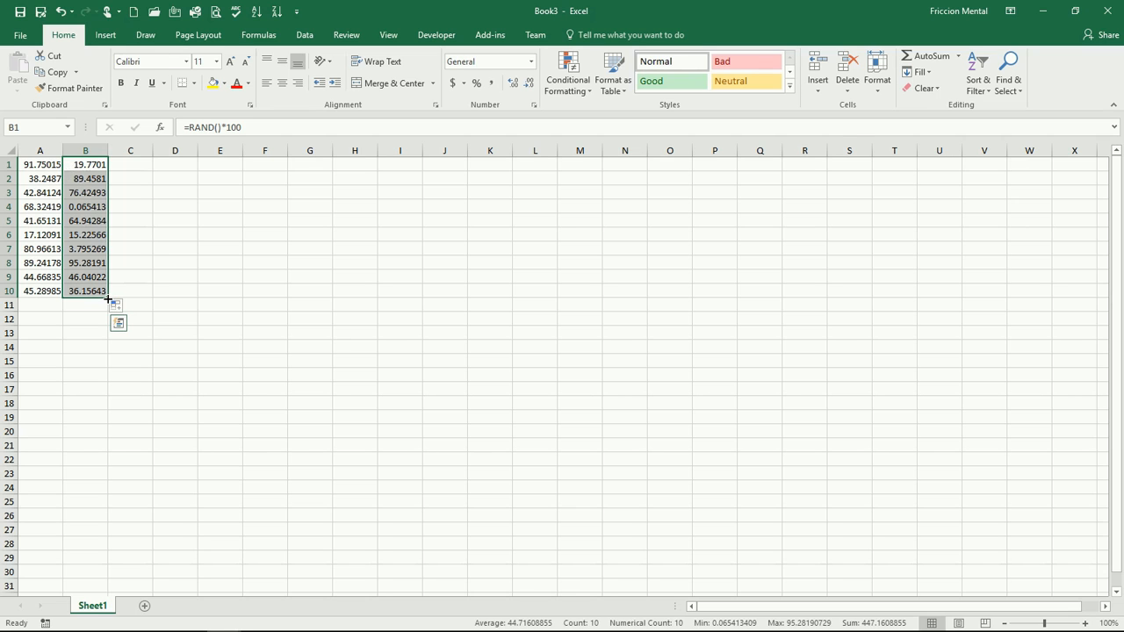
{"action": "left_click_drag", "start_coordinate": [108, 299], "coordinate": [230, 296]}
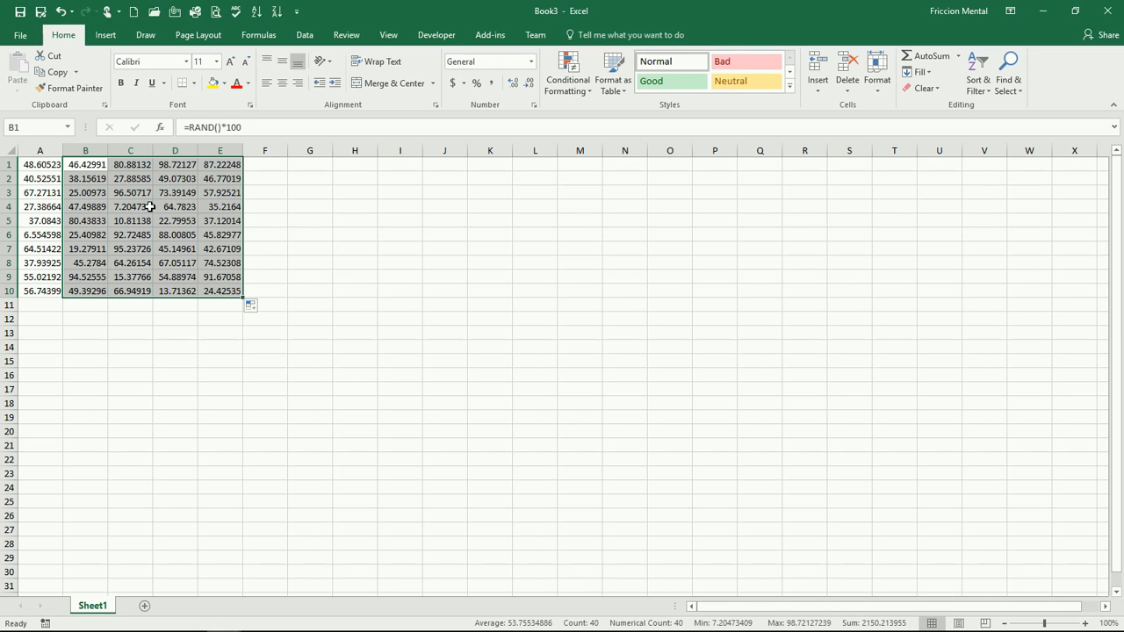
{"action": "left_click", "coordinate": [173, 274]}
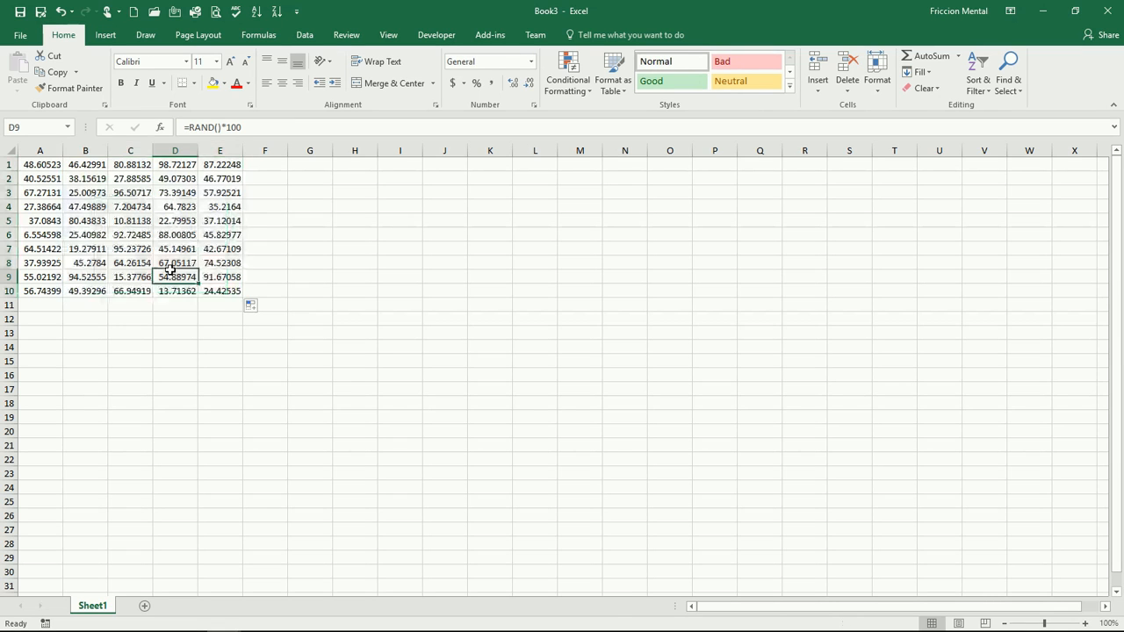
- Total column A in A11 with AutoSum
{"action": "left_click", "coordinate": [42, 306]}
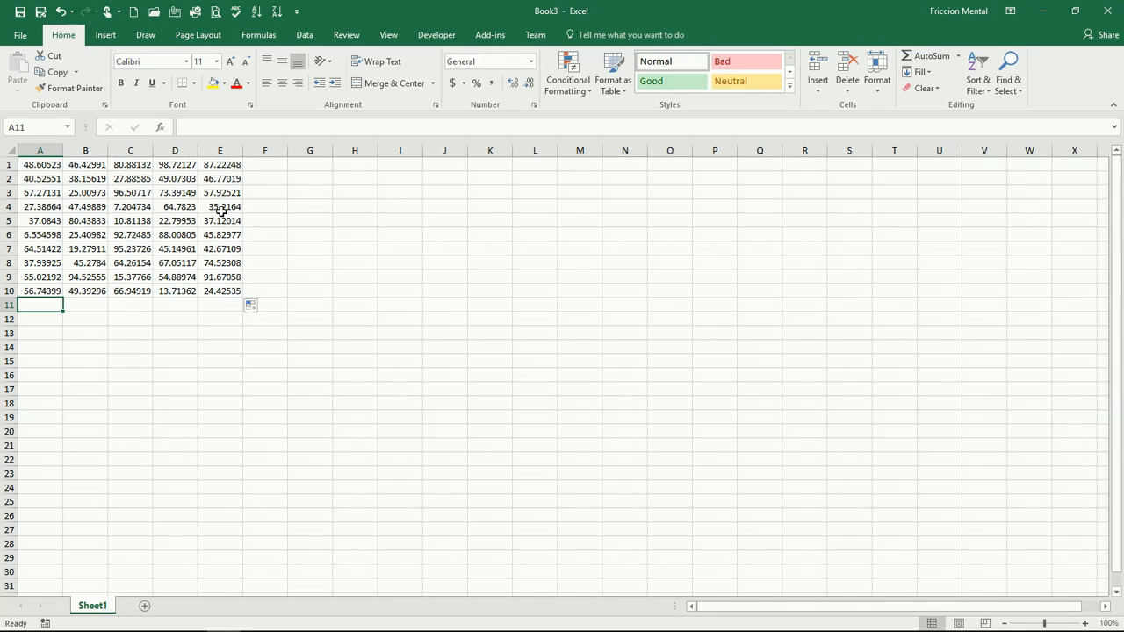
{"action": "left_click", "coordinate": [927, 57]}
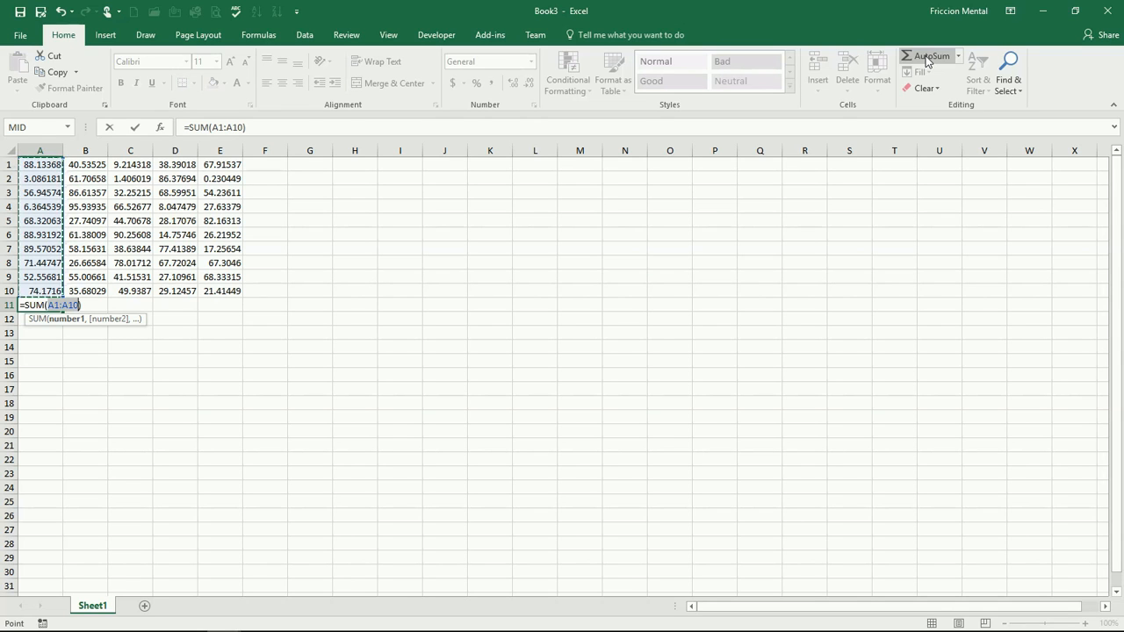
{"action": "key", "text": "Tab"}
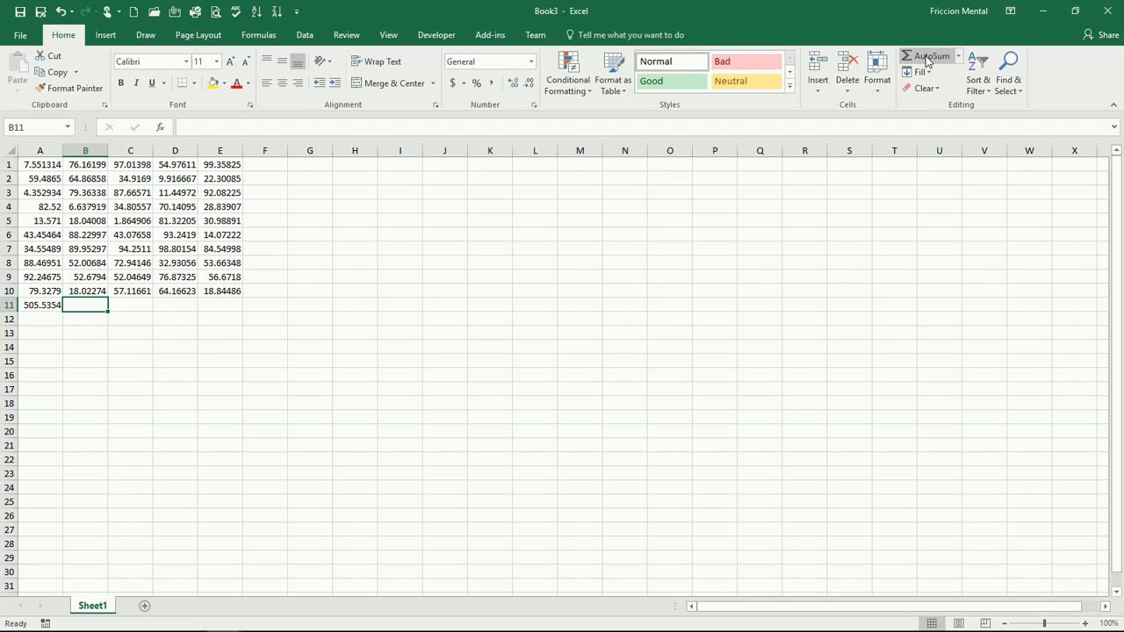
- Total column B in B11 with AutoSum and fill that sum right through E11
{"action": "left_click", "coordinate": [929, 58]}
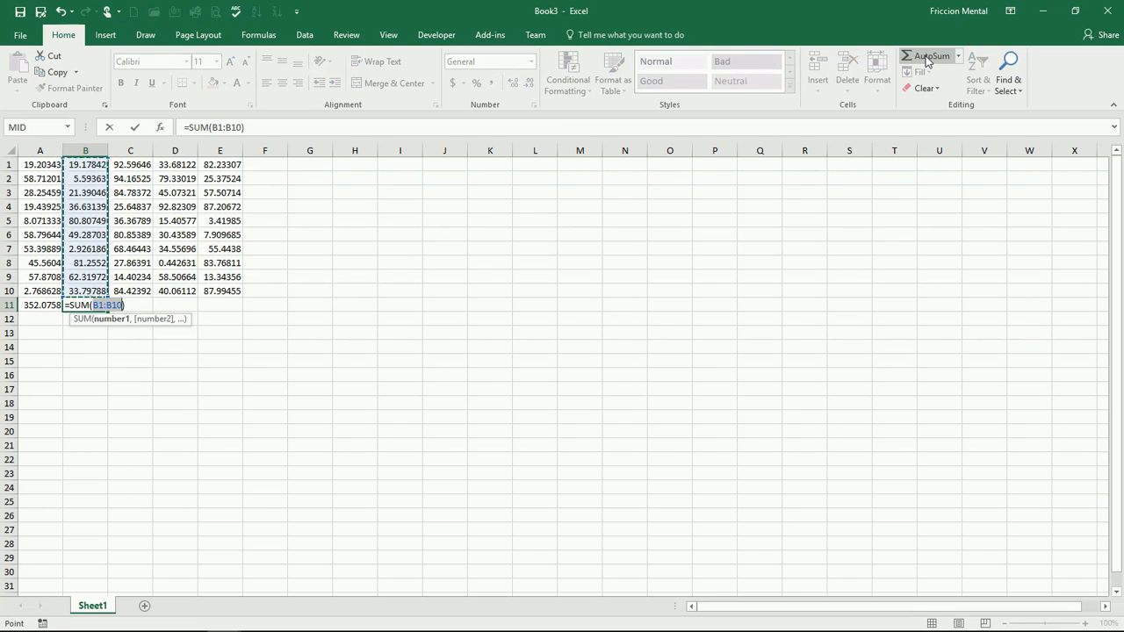
{"action": "key", "text": "Return"}
{"action": "key", "text": "Up"}
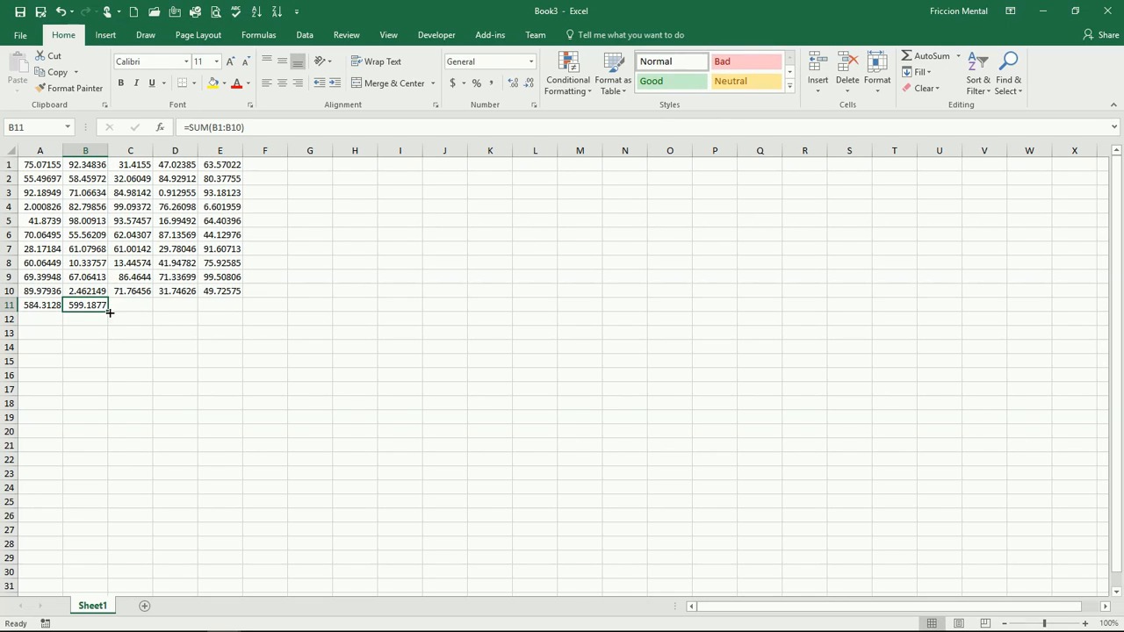
{"action": "left_click_drag", "start_coordinate": [109, 312], "coordinate": [235, 316]}
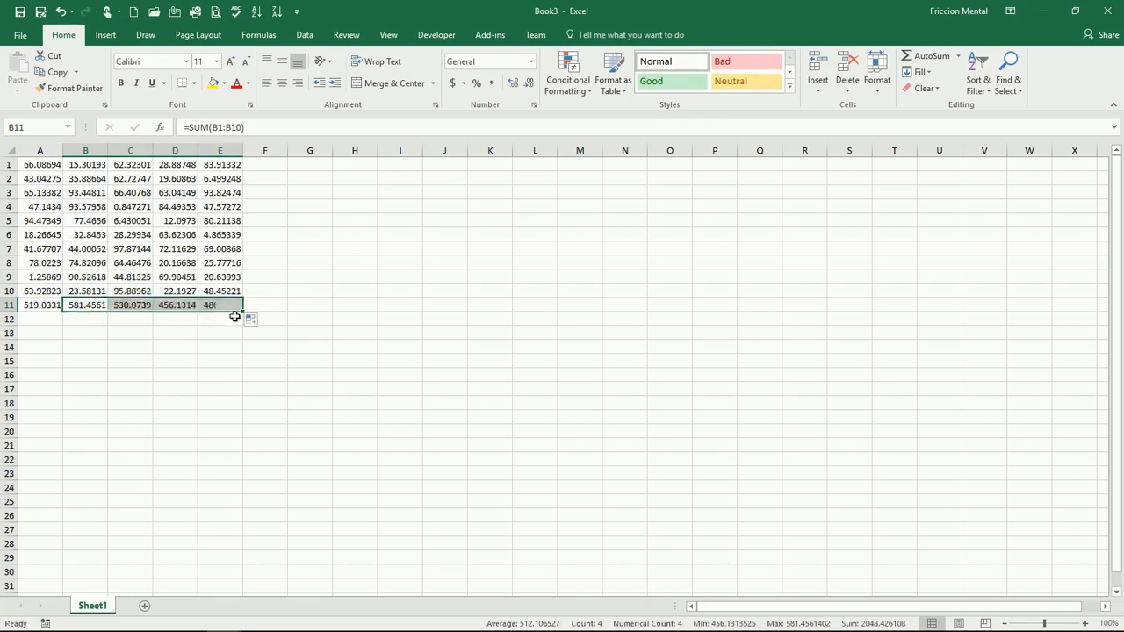
- Add row totals of columns A to E in F1 and F2 using the AutoSum shortcut
{"action": "left_click", "coordinate": [212, 304]}
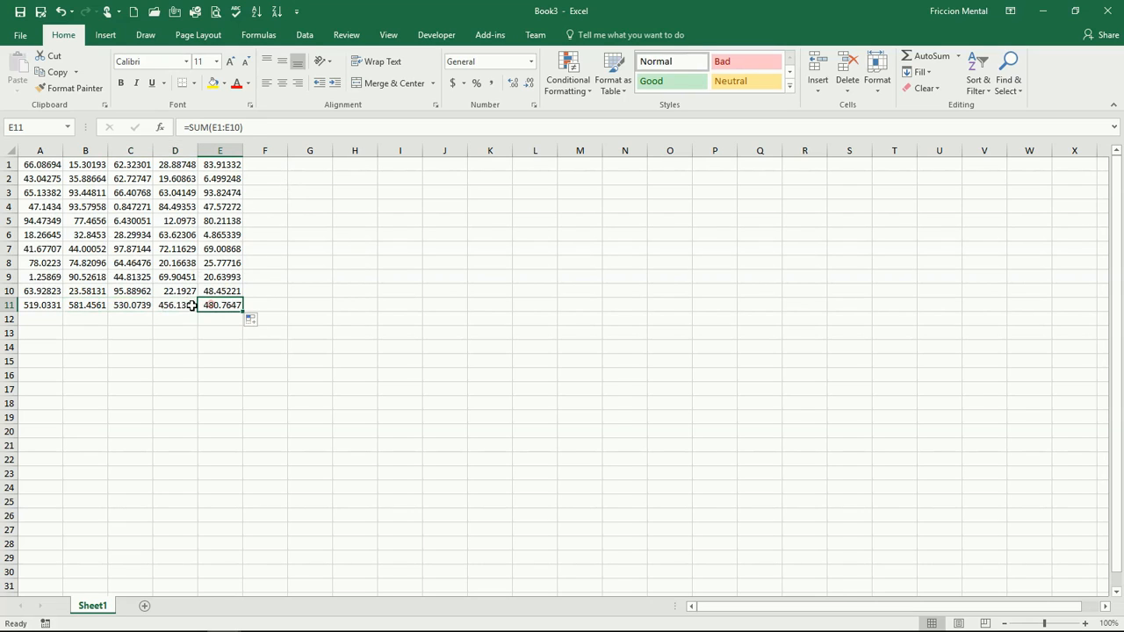
{"action": "left_click", "coordinate": [191, 305]}
{"action": "left_click", "coordinate": [222, 305]}
{"action": "left_click", "coordinate": [262, 165]}
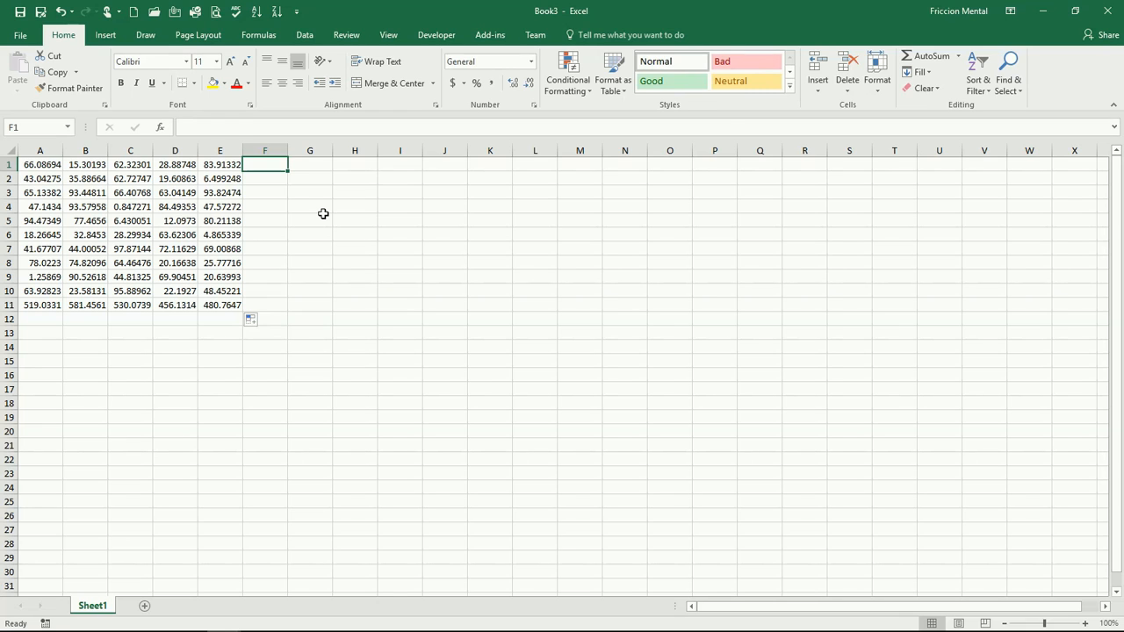
{"action": "key", "text": "alt+equal"}
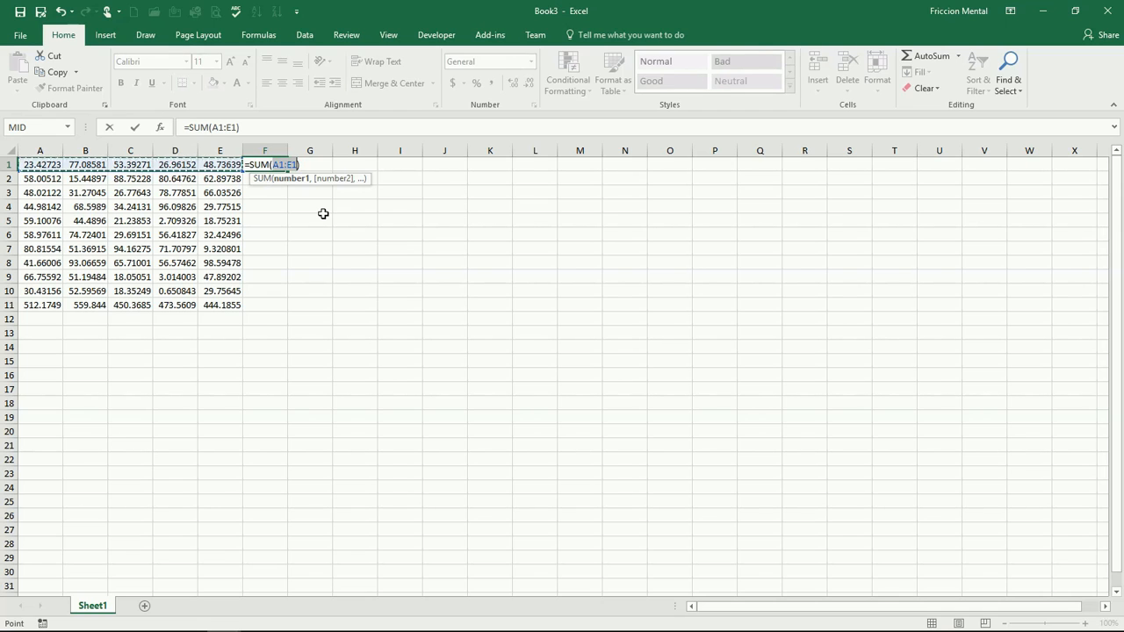
{"action": "key", "text": "Return"}
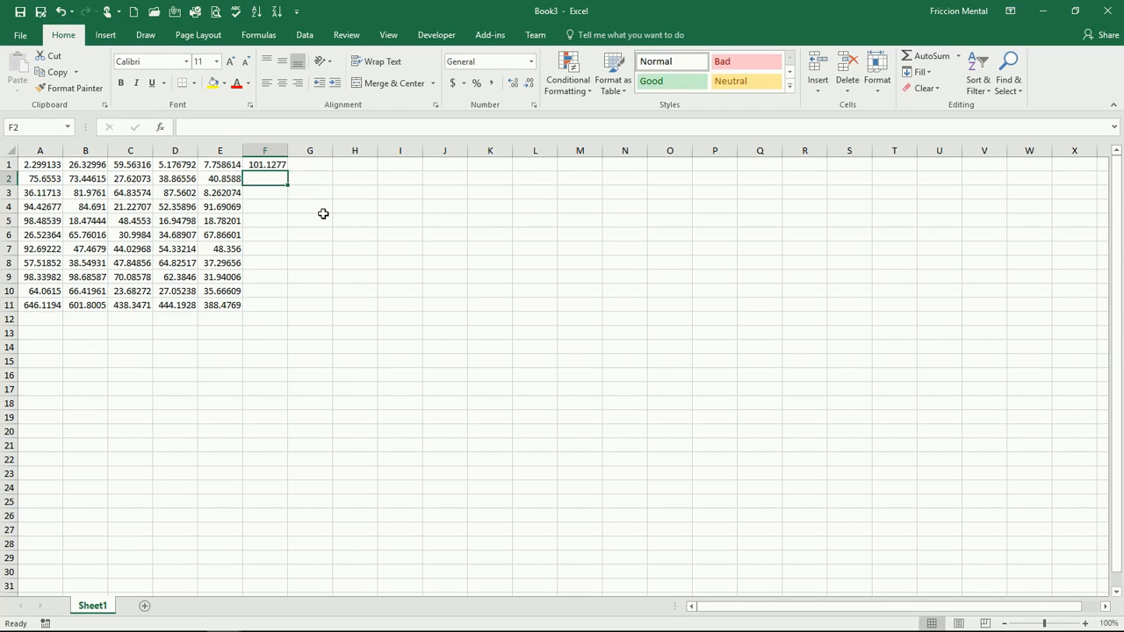
{"action": "key", "text": "alt+equal"}
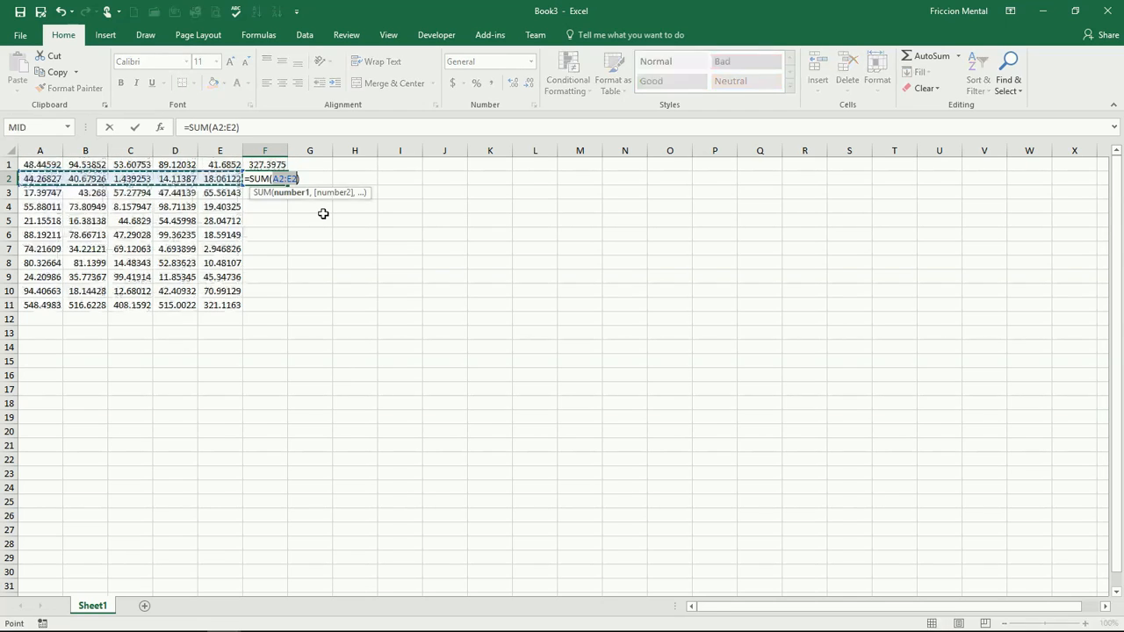
{"action": "key", "text": "Return"}
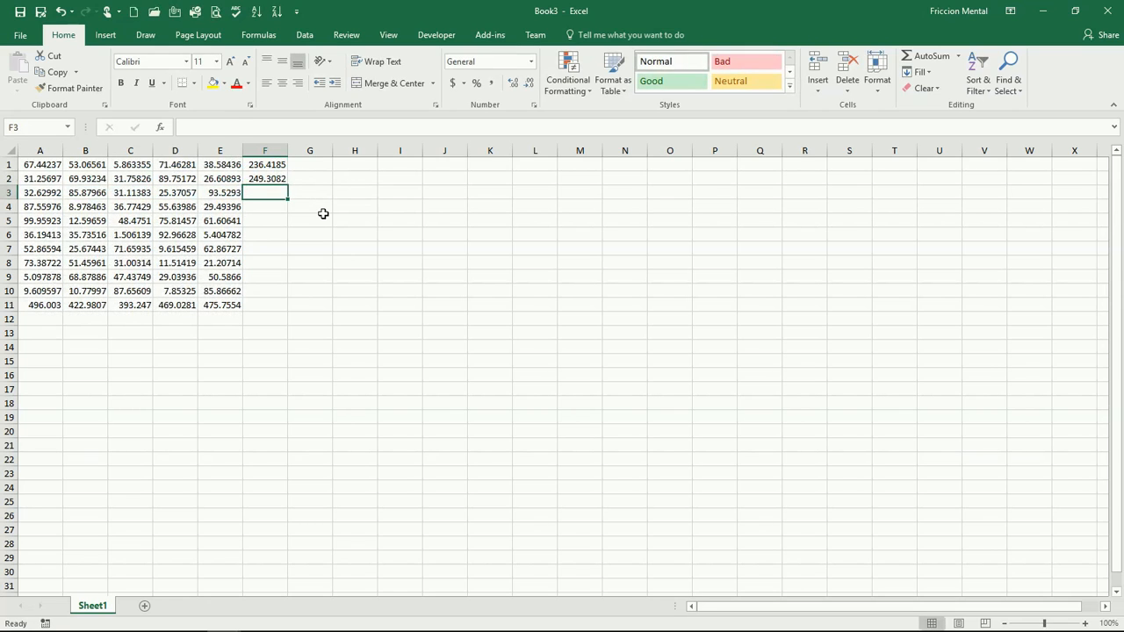
- AutoSum row 3 into F3, reselecting A3:E3 as the range to add
{"action": "key", "text": "alt+equal"}
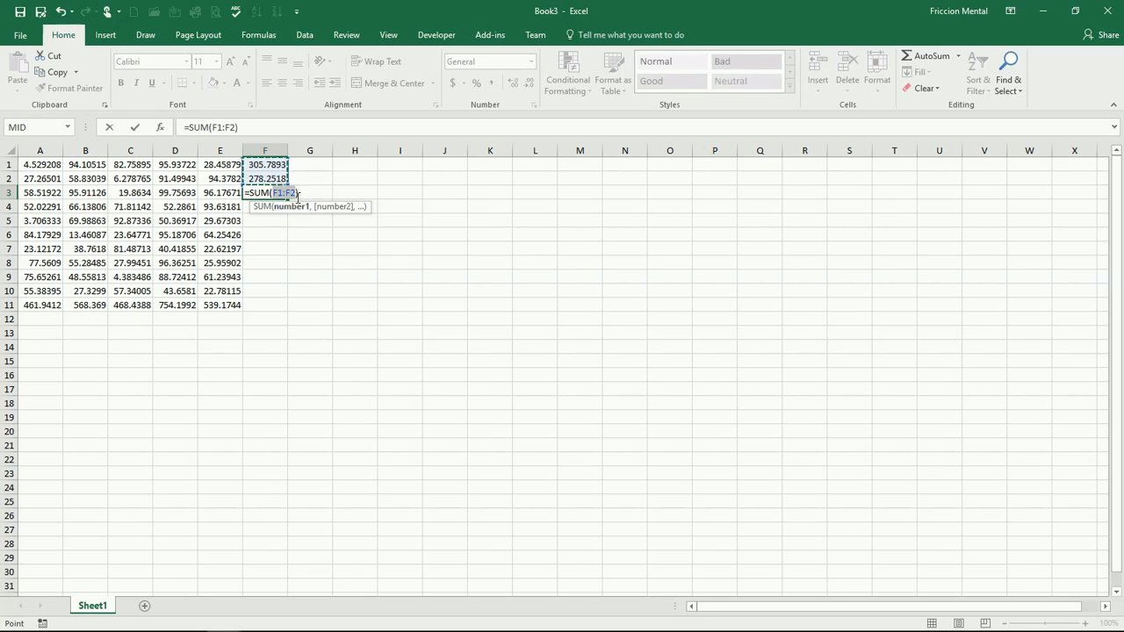
{"action": "left_click_drag", "start_coordinate": [44, 194], "coordinate": [213, 193]}
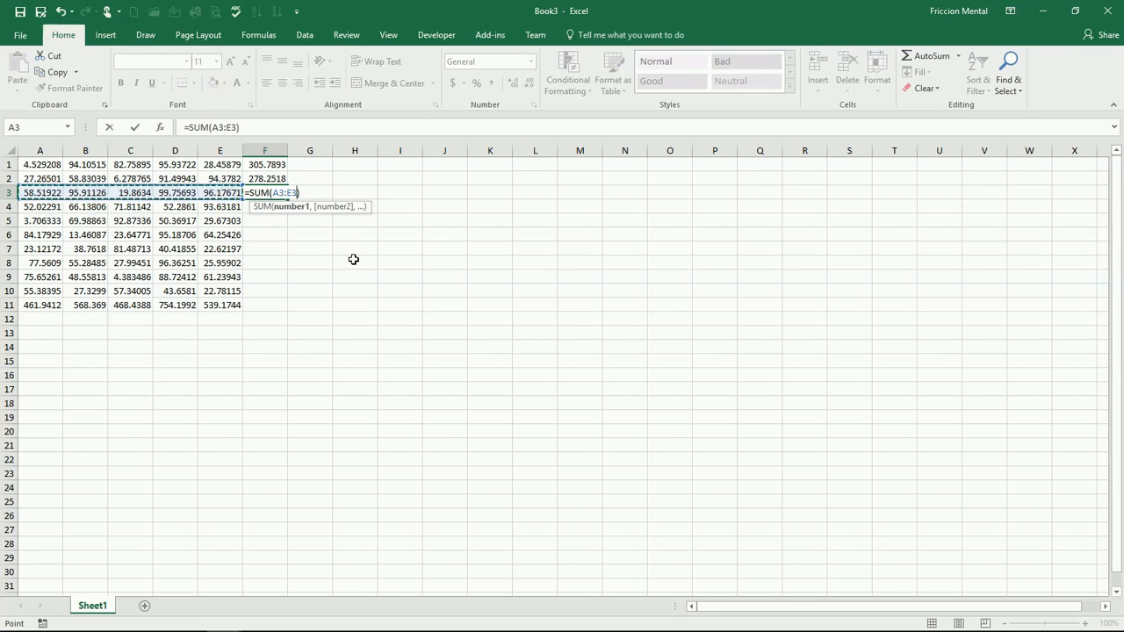
{"action": "key", "text": "Return"}
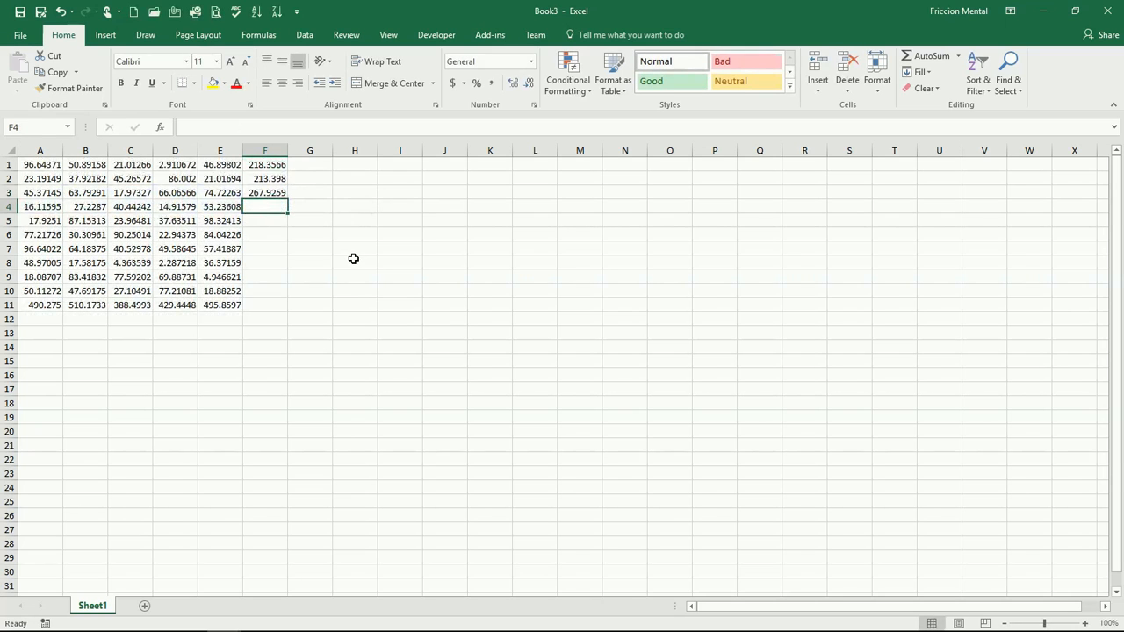
- Fill F3's row-sum formula down to F10
{"action": "left_click", "coordinate": [265, 192]}
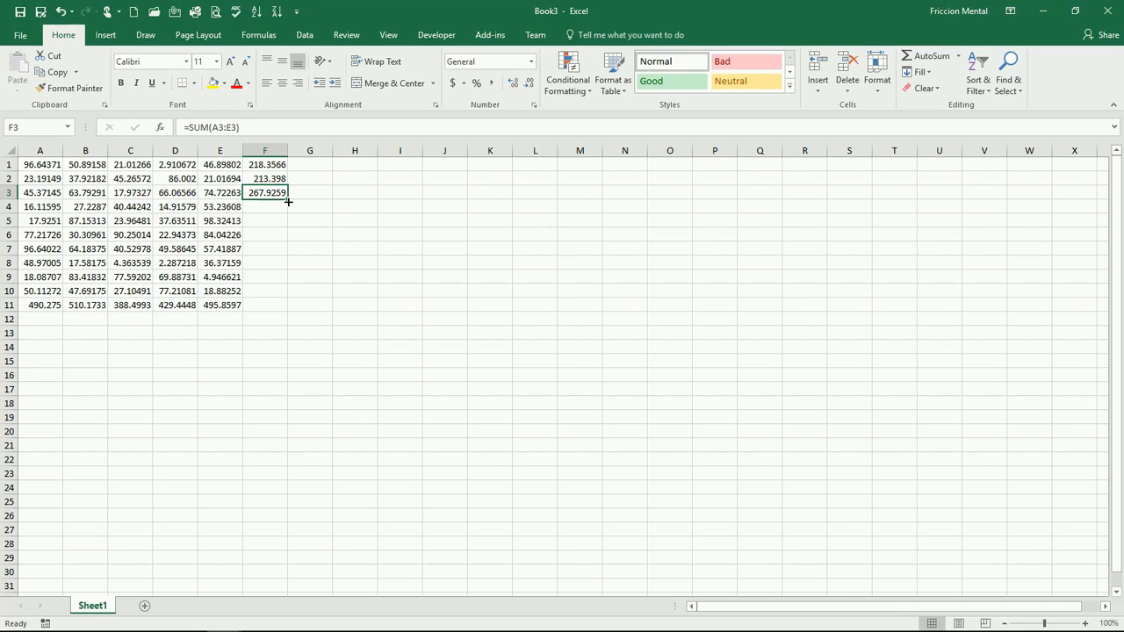
{"action": "left_click_drag", "start_coordinate": [286, 200], "coordinate": [288, 296]}
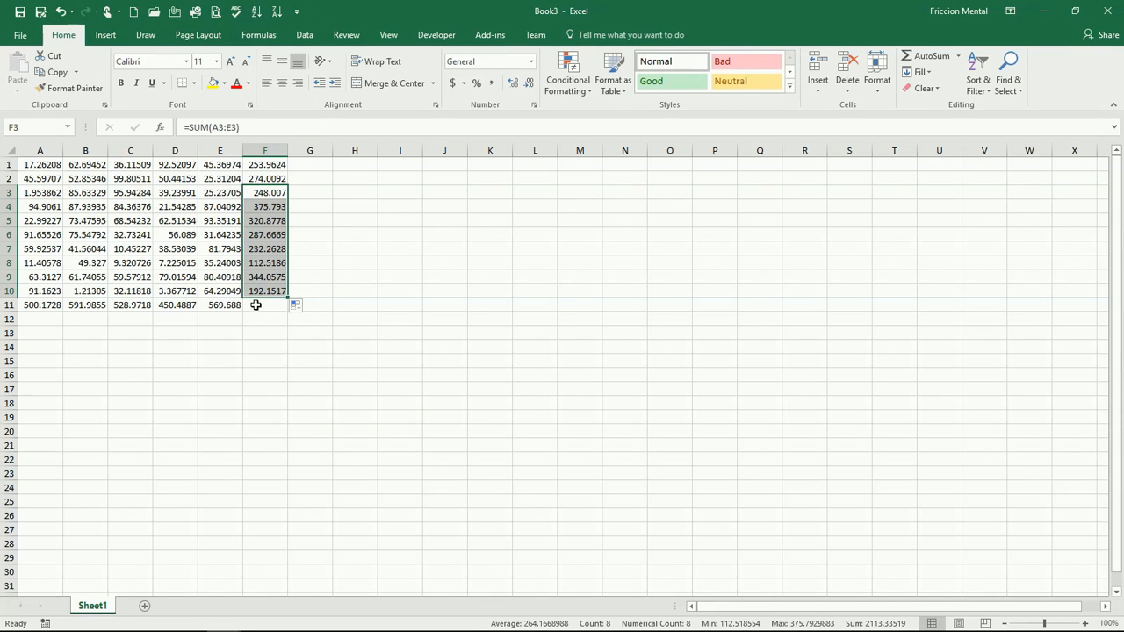
{"action": "left_click", "coordinate": [224, 290]}
{"action": "mouse_move", "coordinate": [224, 284]}
{"action": "left_mouse_down"}
{"action": "mouse_move", "coordinate": [226, 234]}
{"action": "mouse_move", "coordinate": [224, 277]}
{"action": "left_mouse_up"}
- Total column F in F11 with the AutoSum shortcut
{"action": "left_click", "coordinate": [224, 304]}
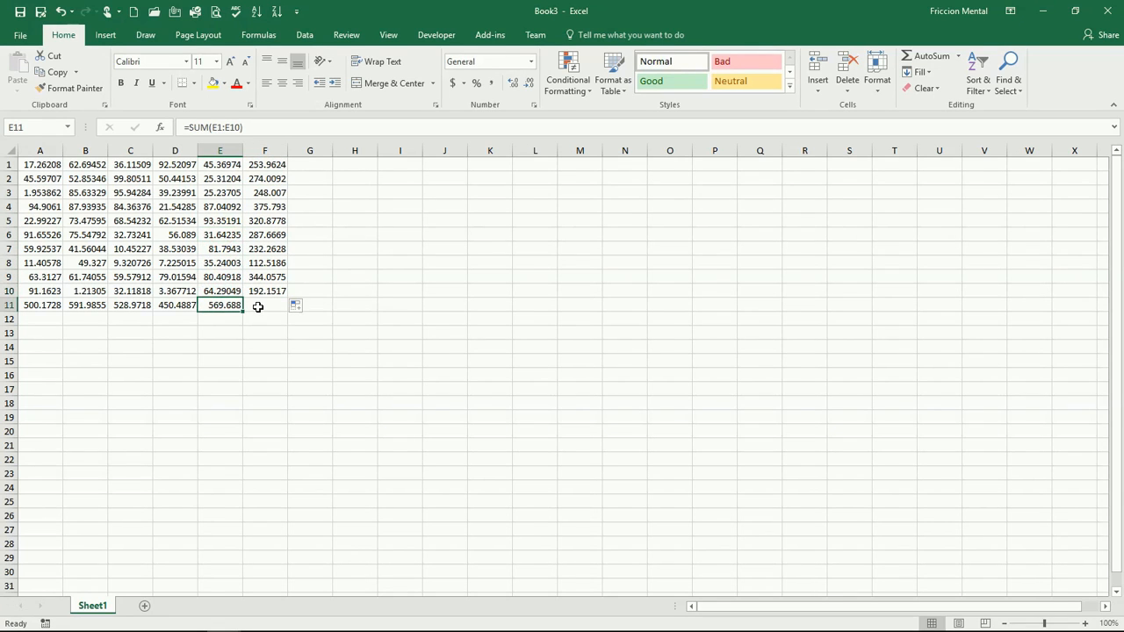
{"action": "left_click", "coordinate": [258, 307]}
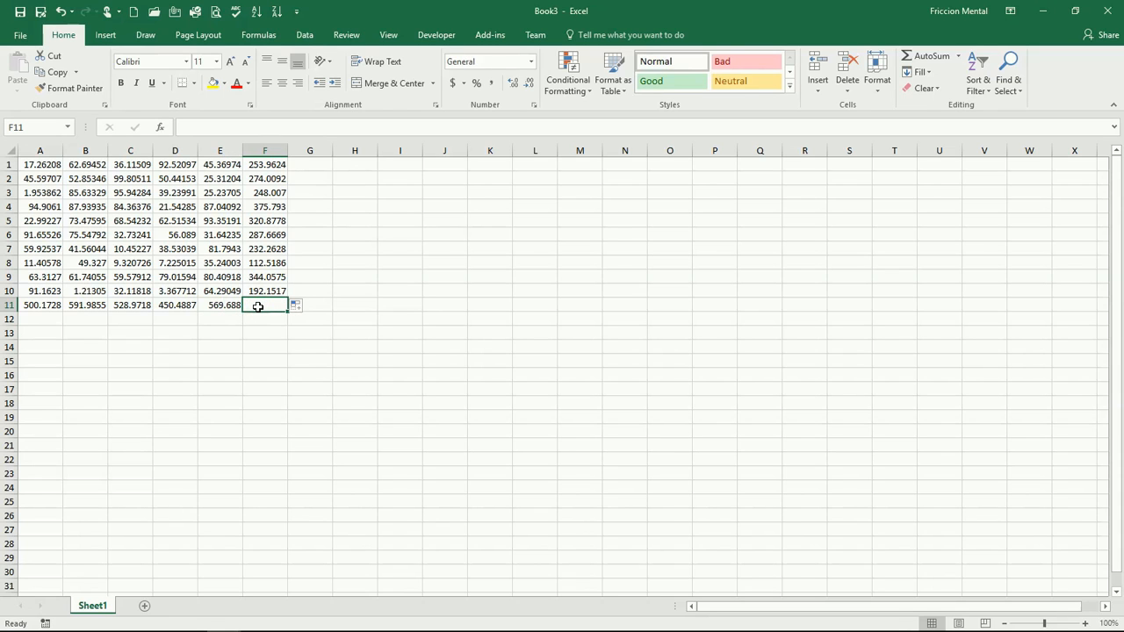
{"action": "key", "text": "alt+equal"}
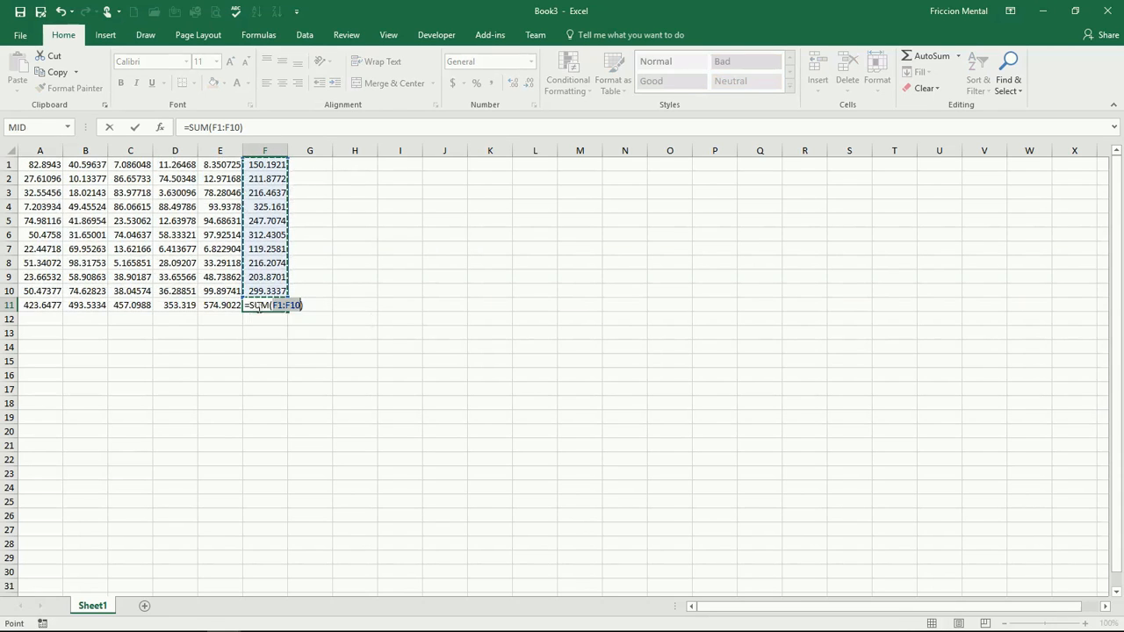
{"action": "key", "text": "Return"}
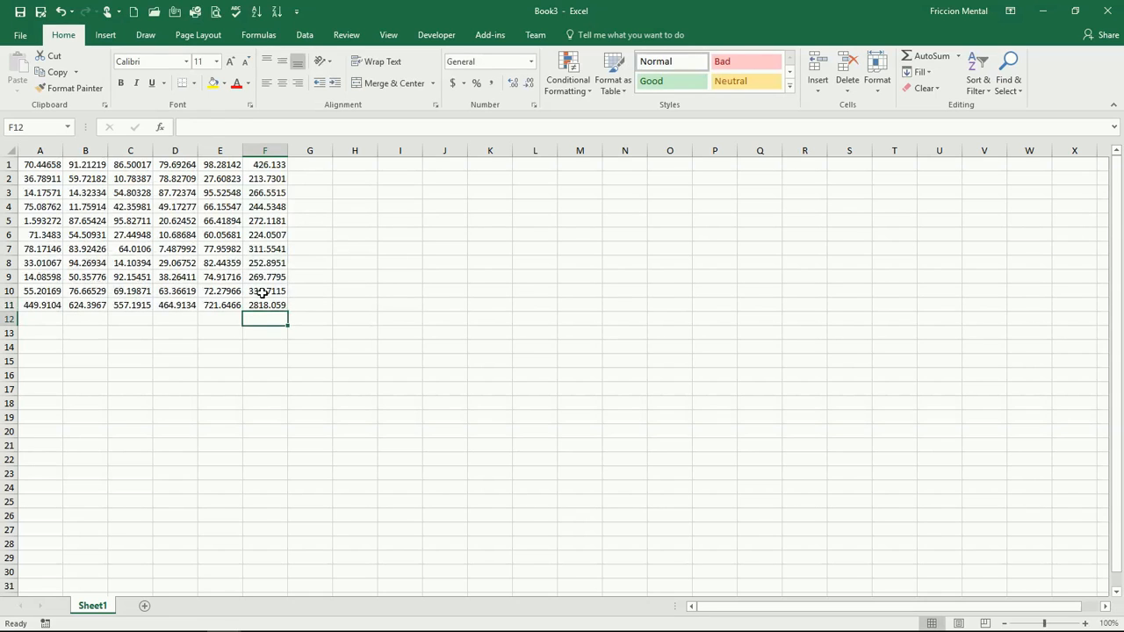
{"action": "left_click_drag", "start_coordinate": [263, 292], "coordinate": [263, 165]}
{"action": "left_click_drag", "start_coordinate": [224, 305], "coordinate": [50, 304]}
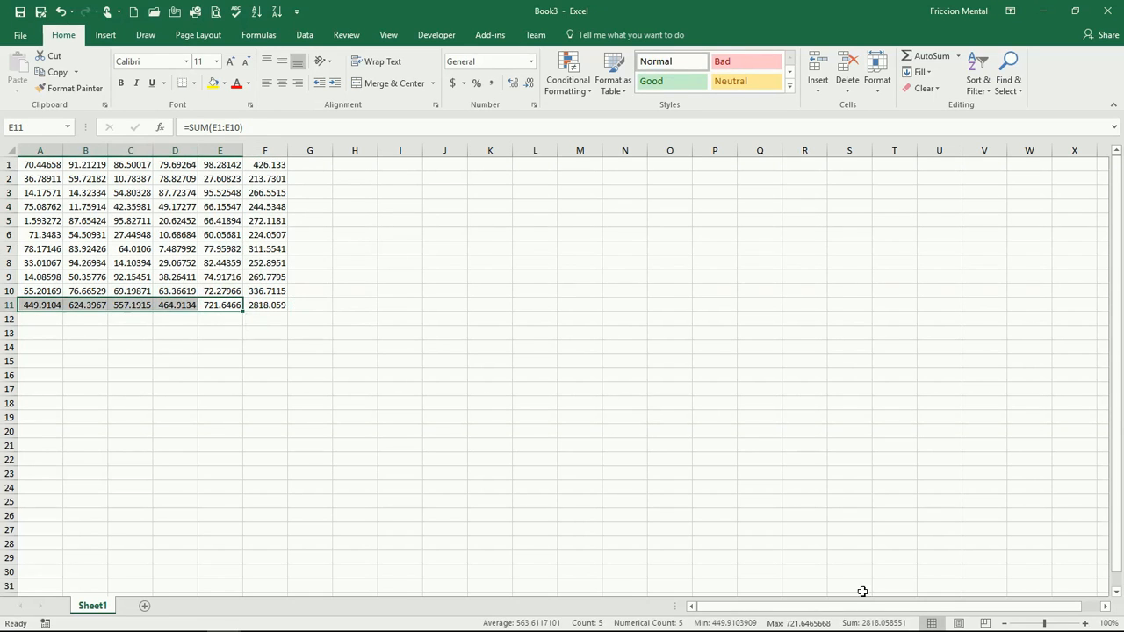
{"action": "left_click", "coordinate": [312, 305]}
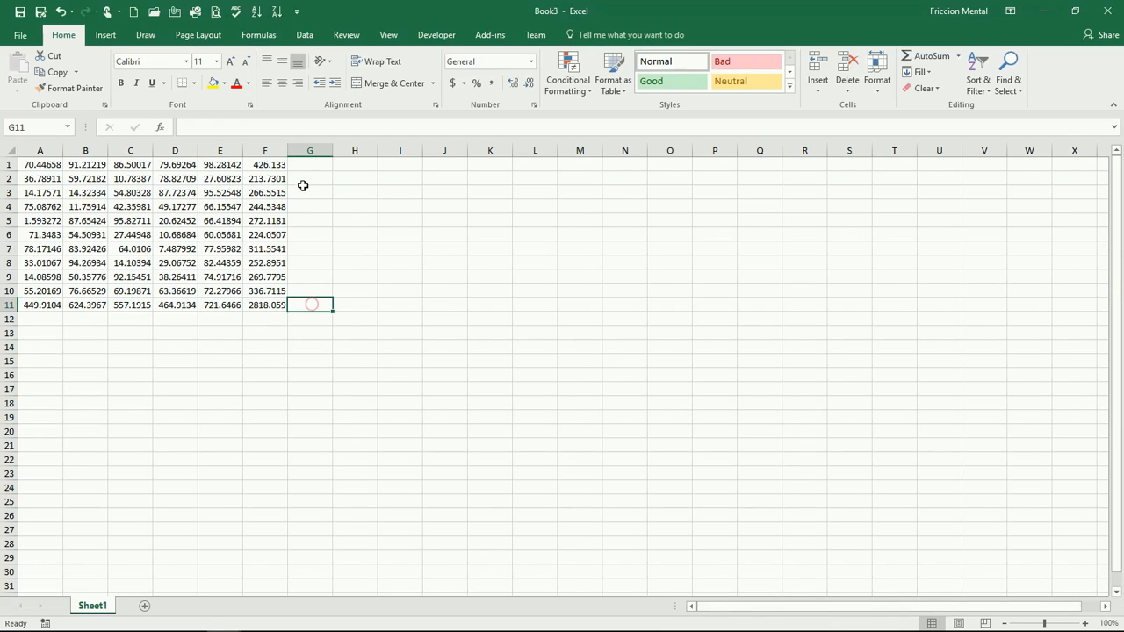
- Insert an AutoSum Average in G1 over A1 to E1
{"action": "left_click", "coordinate": [301, 178]}
{"action": "left_click", "coordinate": [309, 166]}
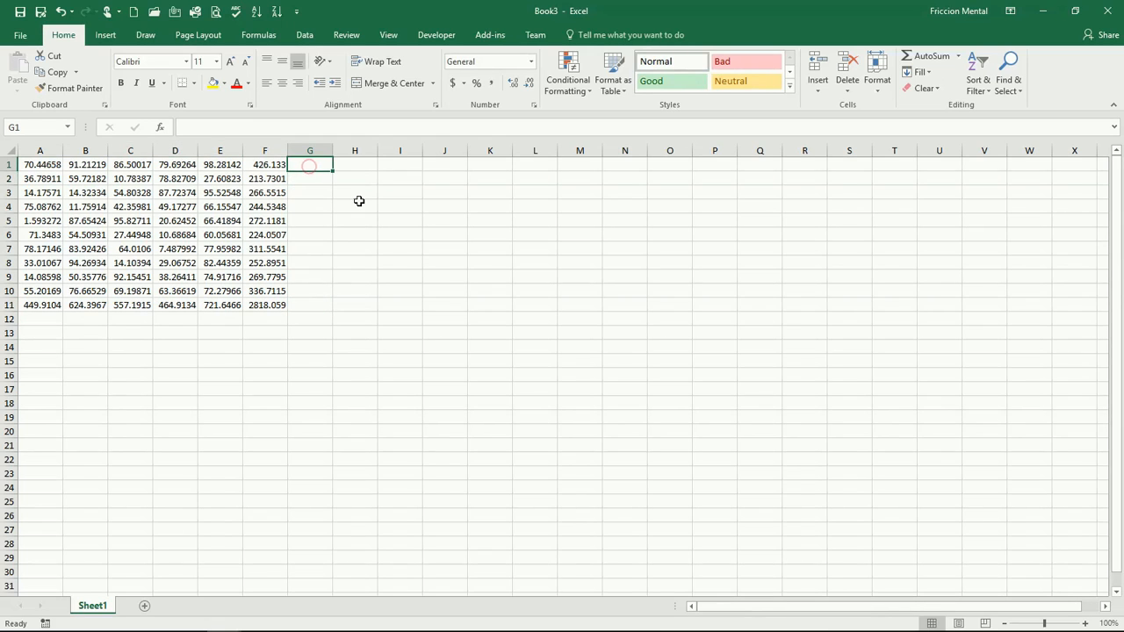
{"action": "left_click", "coordinate": [957, 56]}
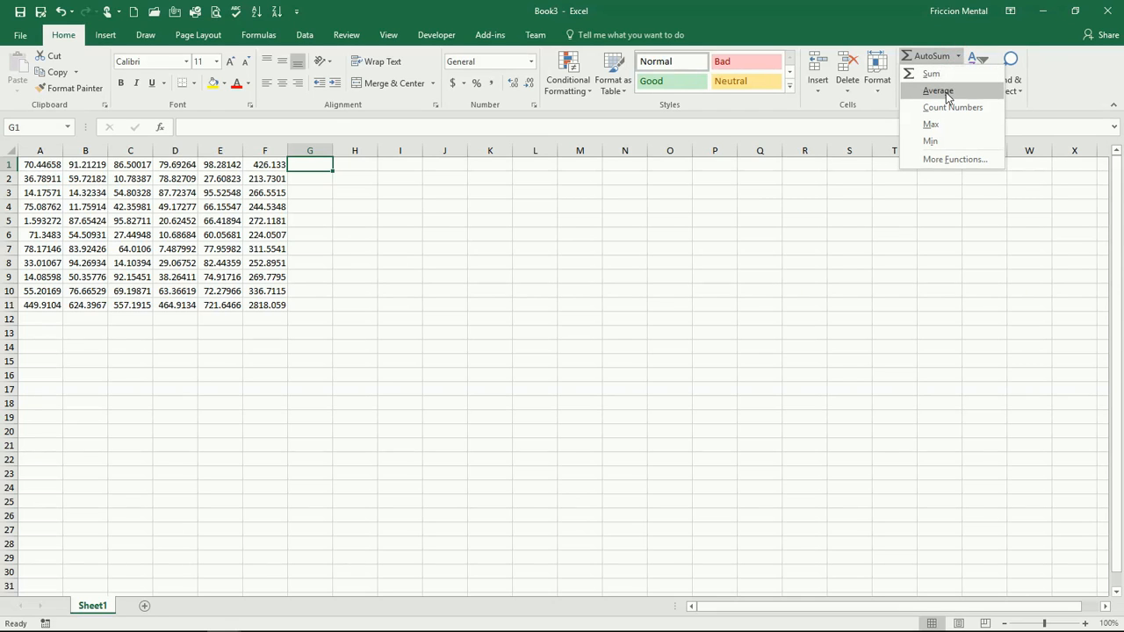
{"action": "left_click", "coordinate": [946, 91]}
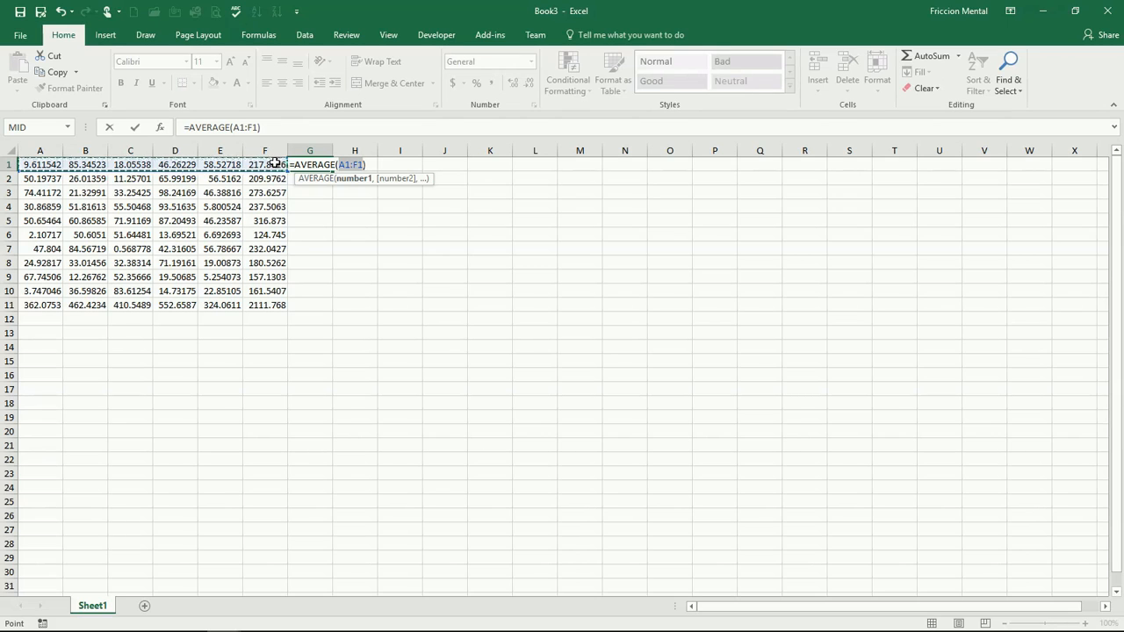
{"action": "left_click_drag", "start_coordinate": [48, 164], "coordinate": [203, 167]}
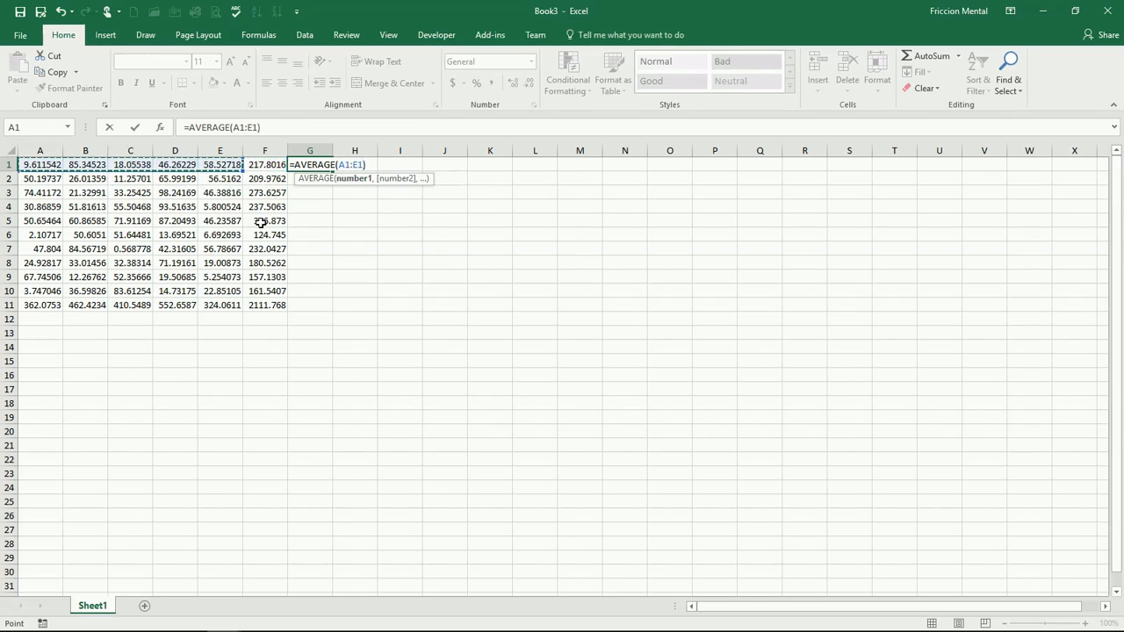
{"action": "key", "text": "Return"}
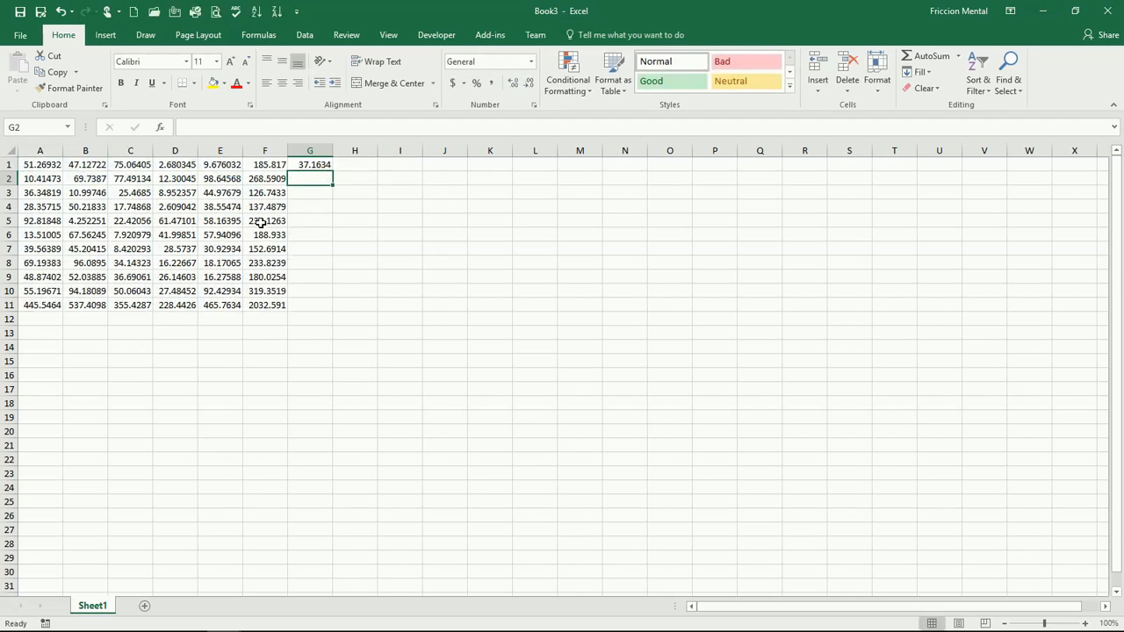
- Insert an AutoSum Count Numbers in G3 over row 3's values
{"action": "left_click", "coordinate": [299, 192]}
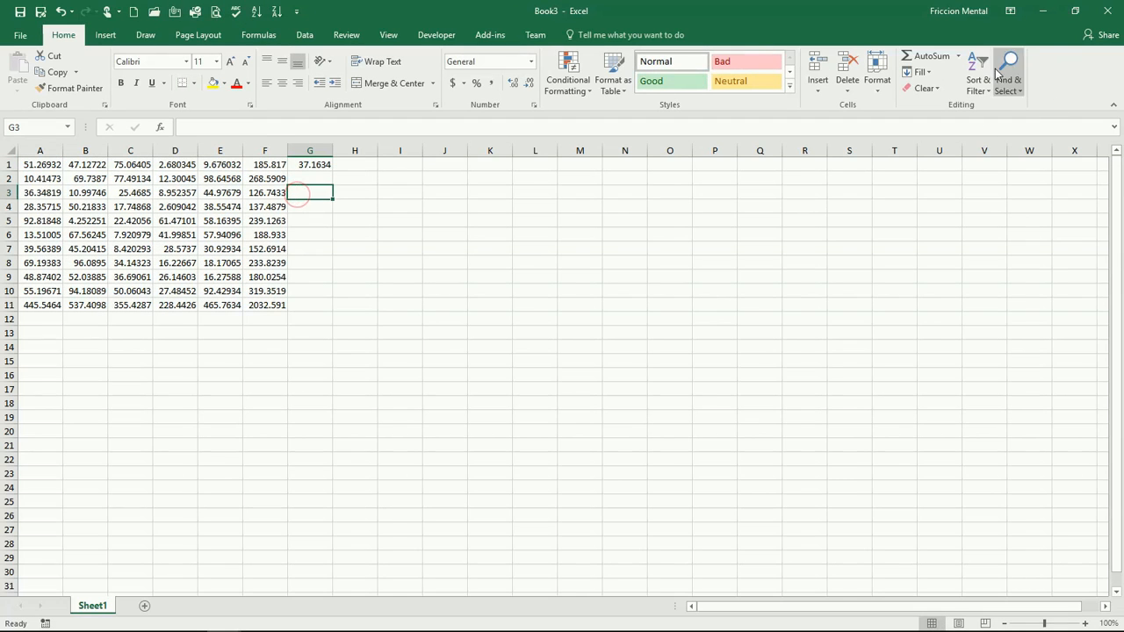
{"action": "left_click", "coordinate": [959, 56]}
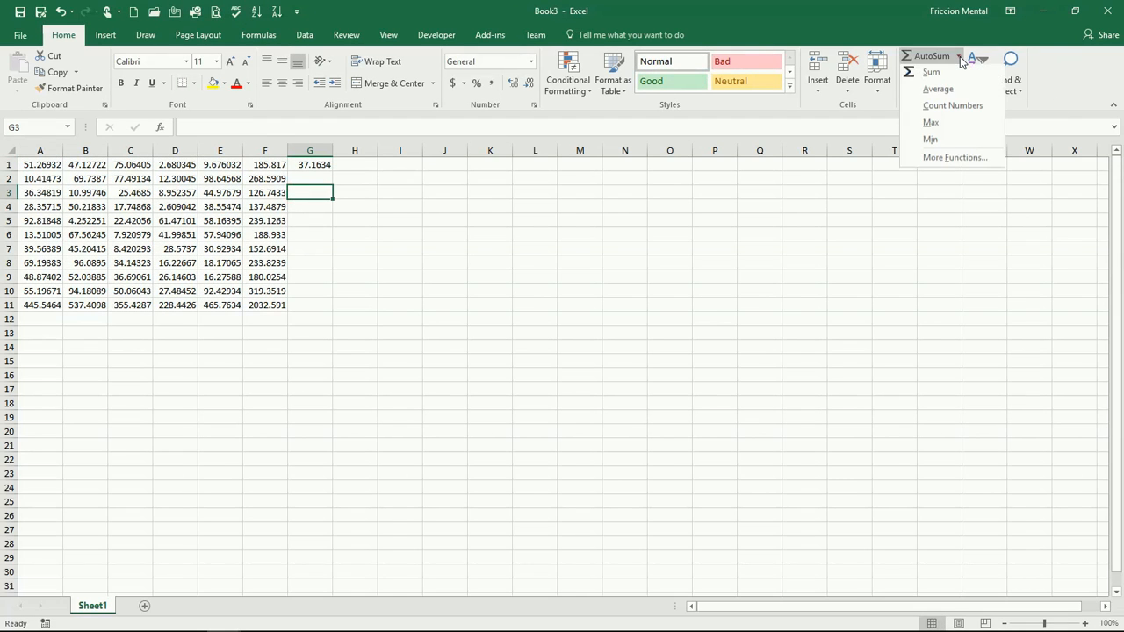
{"action": "left_click", "coordinate": [953, 109]}
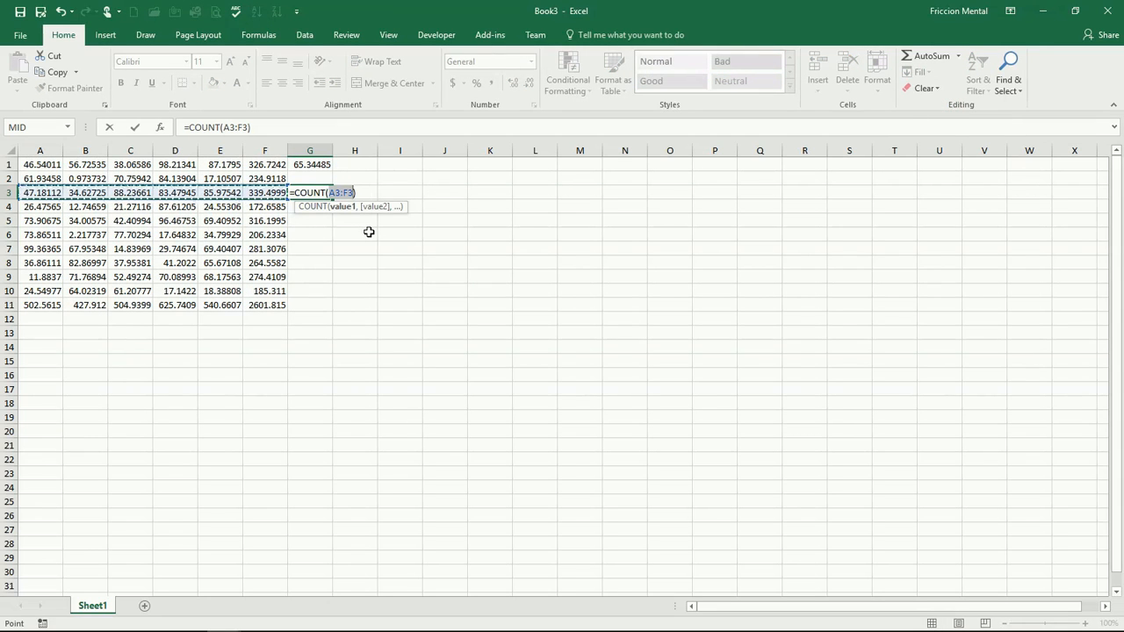
{"action": "key", "text": "Return"}
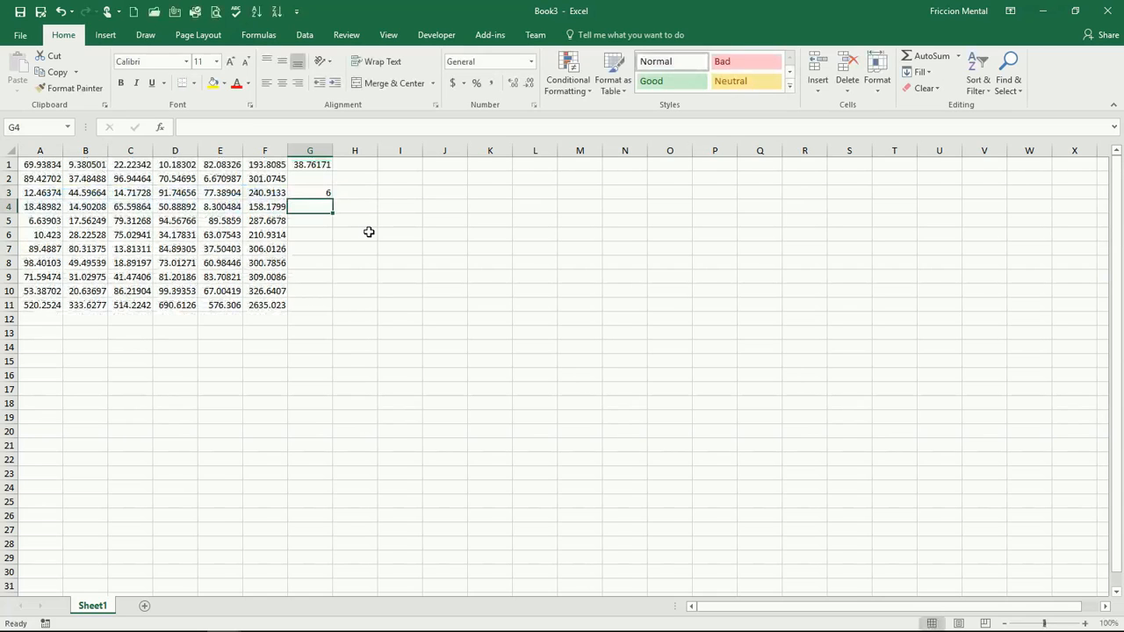
- Replace D3's number with a person's first name as text, then undo the entry
{"action": "key", "text": "Up"}
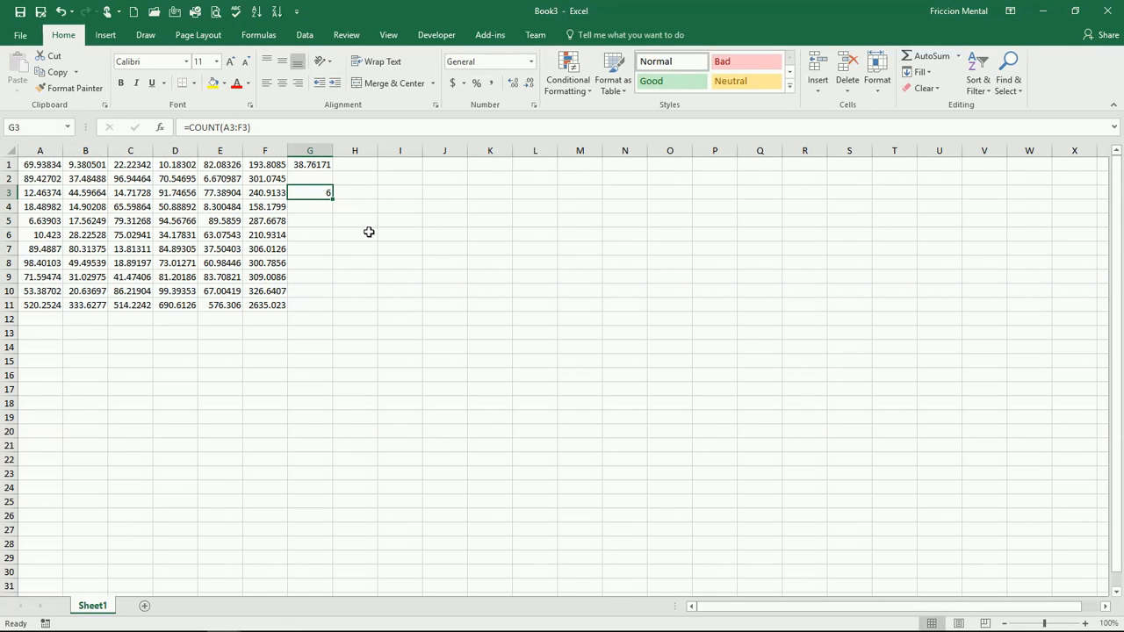
{"action": "key", "text": "Left"}
{"action": "key", "text": "Left"}
{"action": "key", "text": "Left"}
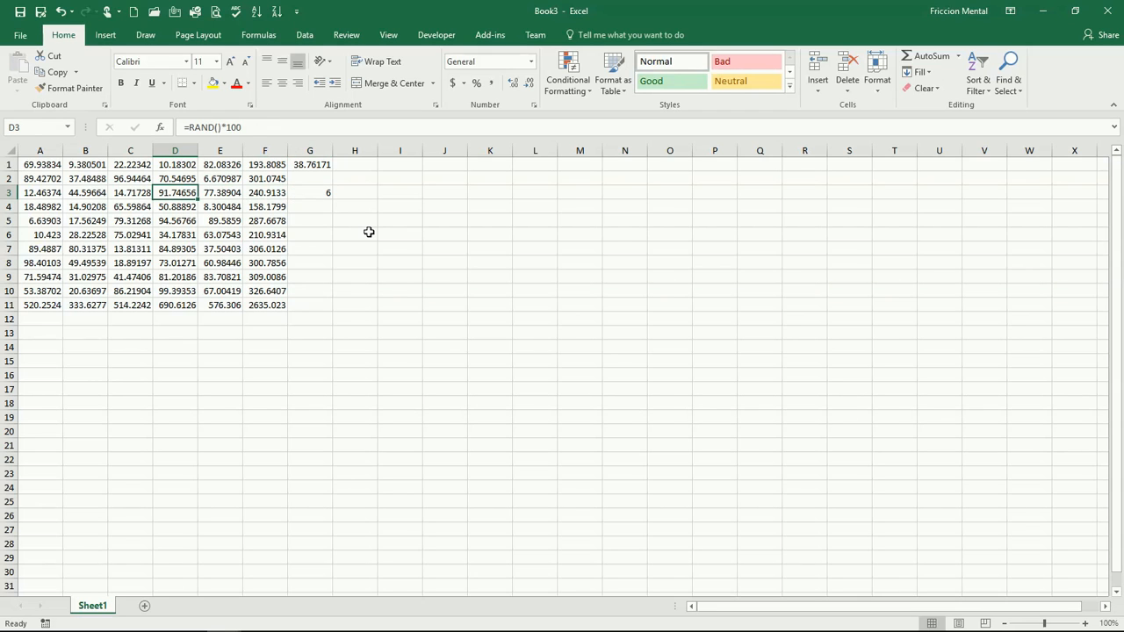
{"action": "type", "text": "Rafa"}
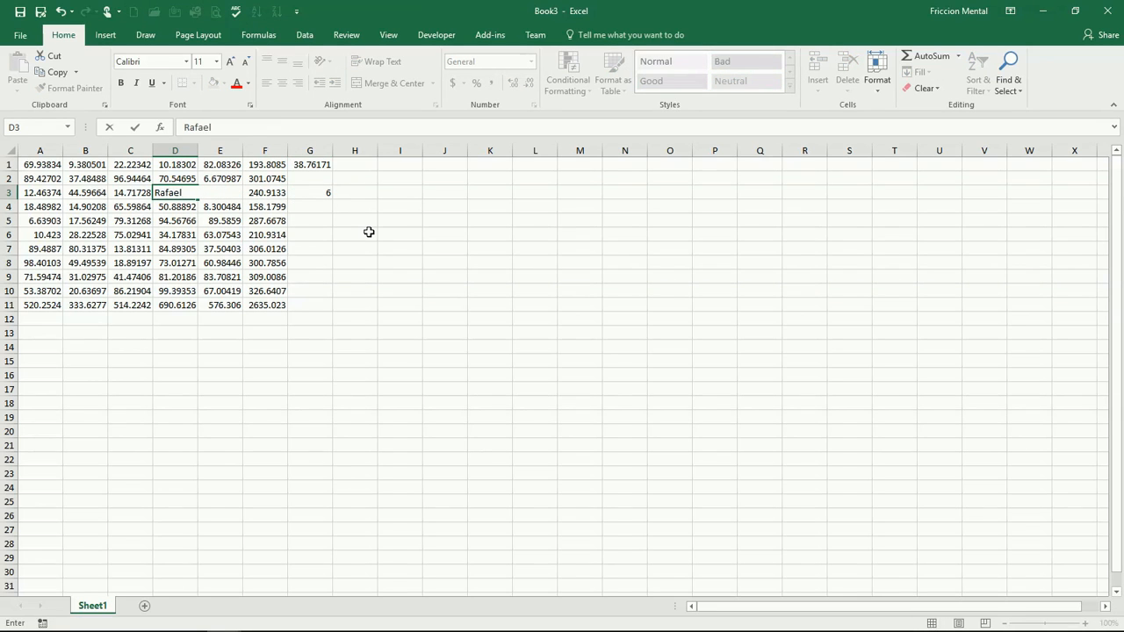
{"action": "type", "text": "el"}
{"action": "key", "text": "Return"}
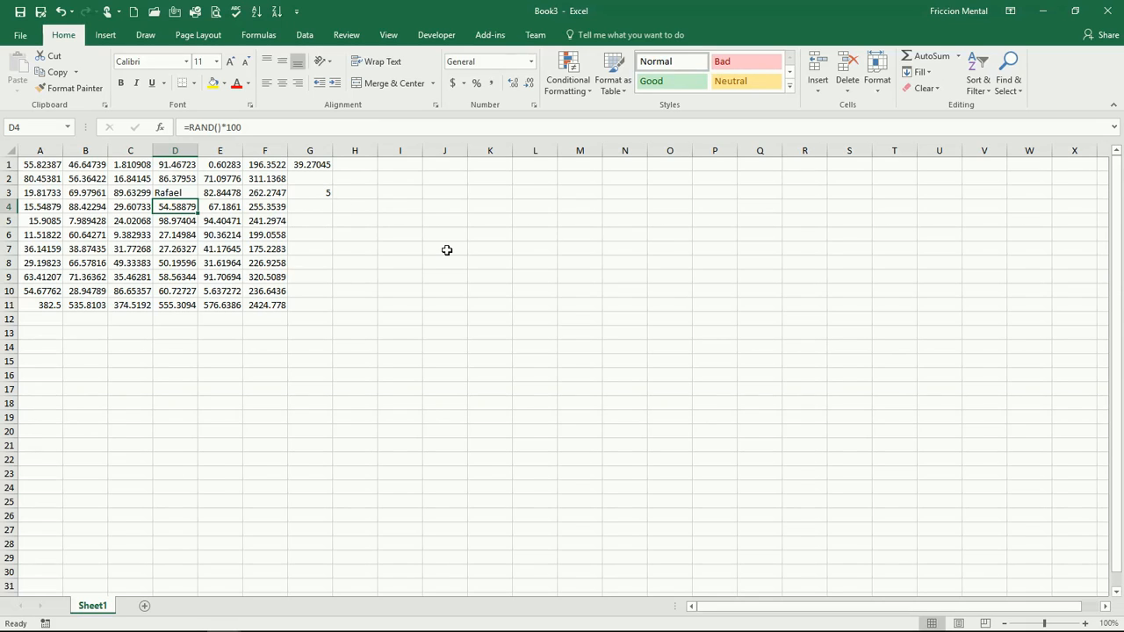
{"action": "key", "text": "ctrl+z"}
- Insert an AutoSum Max in G5 over A5 to E5
{"action": "left_click", "coordinate": [313, 226]}
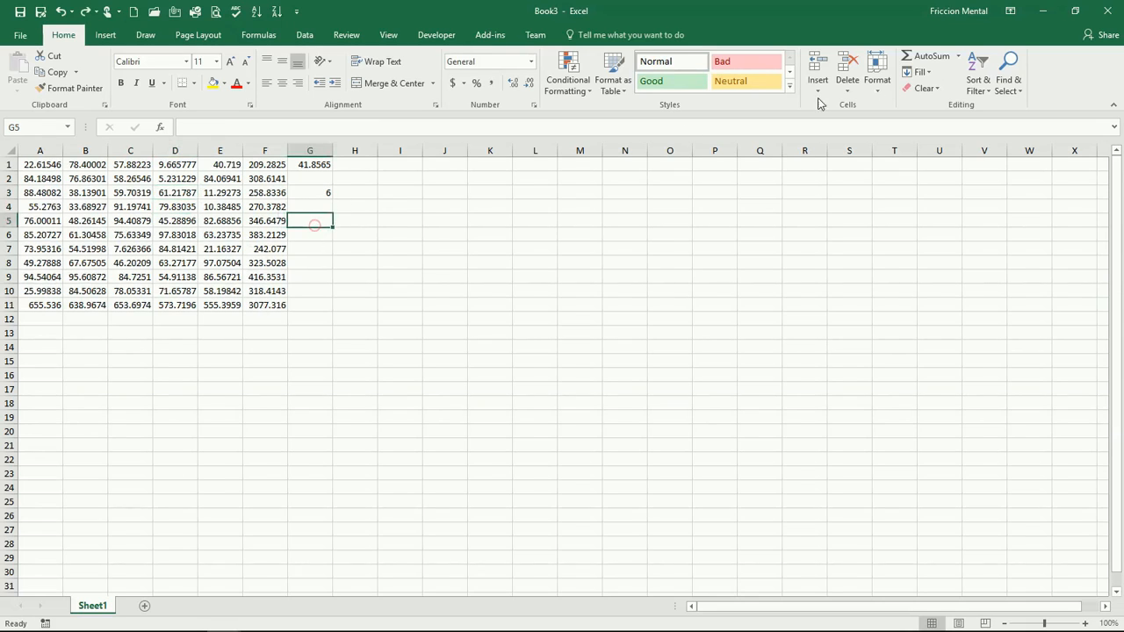
{"action": "left_click", "coordinate": [958, 56]}
{"action": "left_click", "coordinate": [955, 124]}
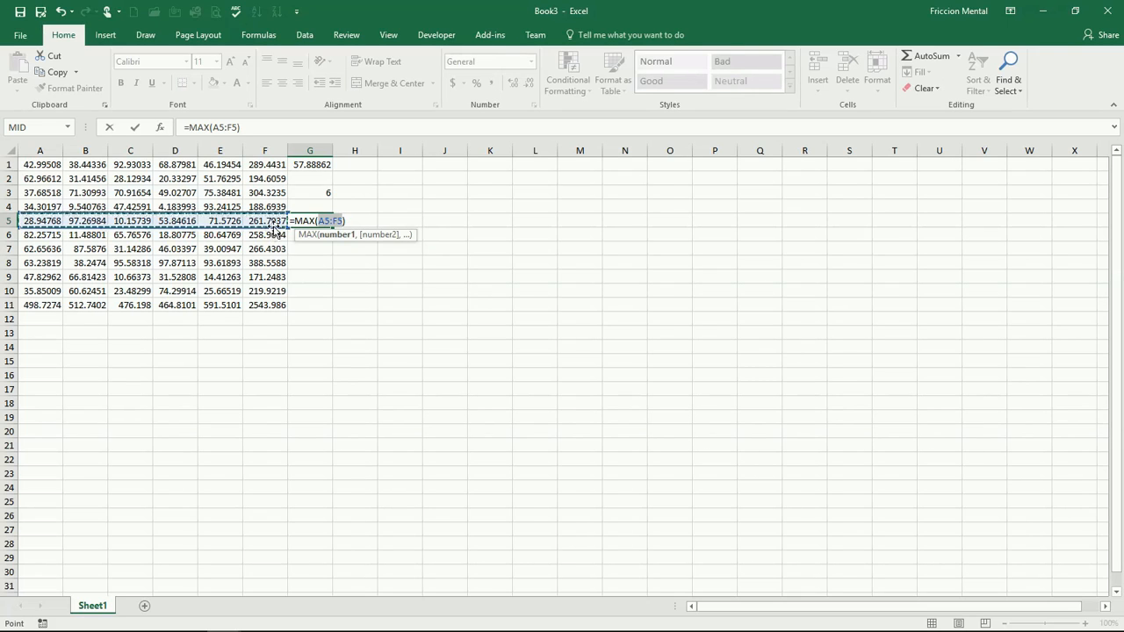
{"action": "left_click_drag", "start_coordinate": [39, 220], "coordinate": [240, 220]}
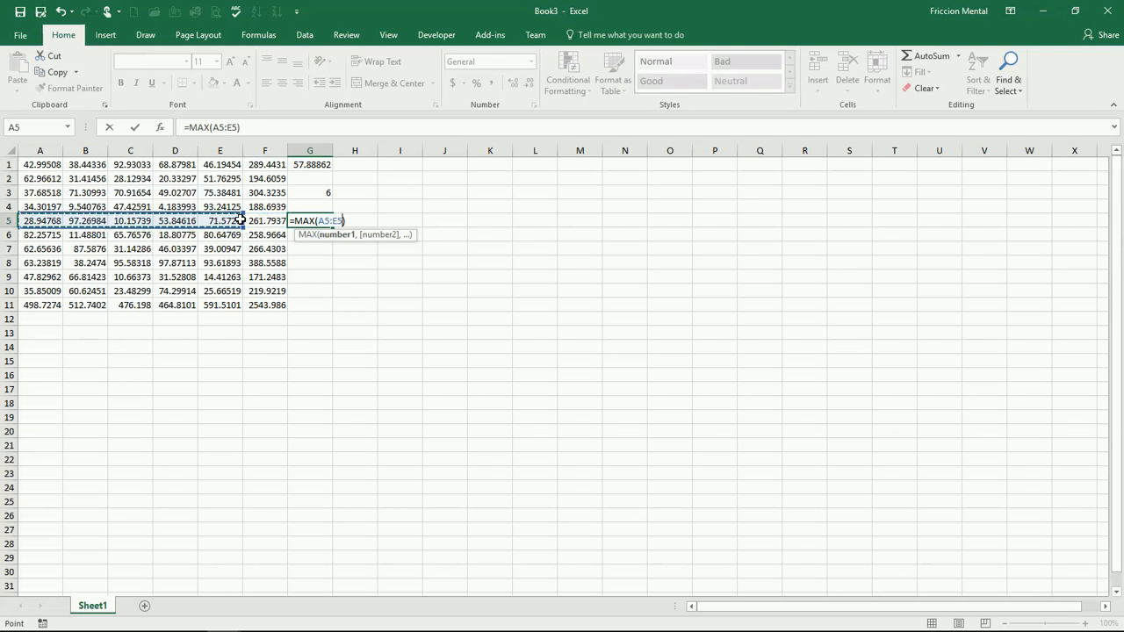
{"action": "key", "text": "Return"}
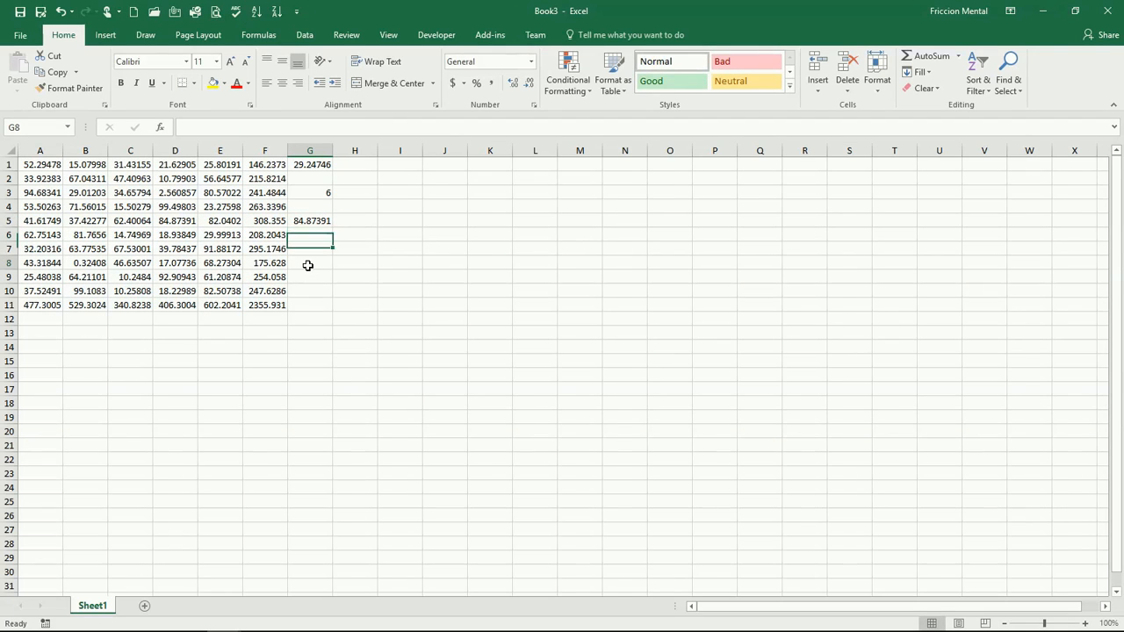
- Insert an AutoSum Min in G8 over A8 to E8
{"action": "left_click", "coordinate": [309, 264]}
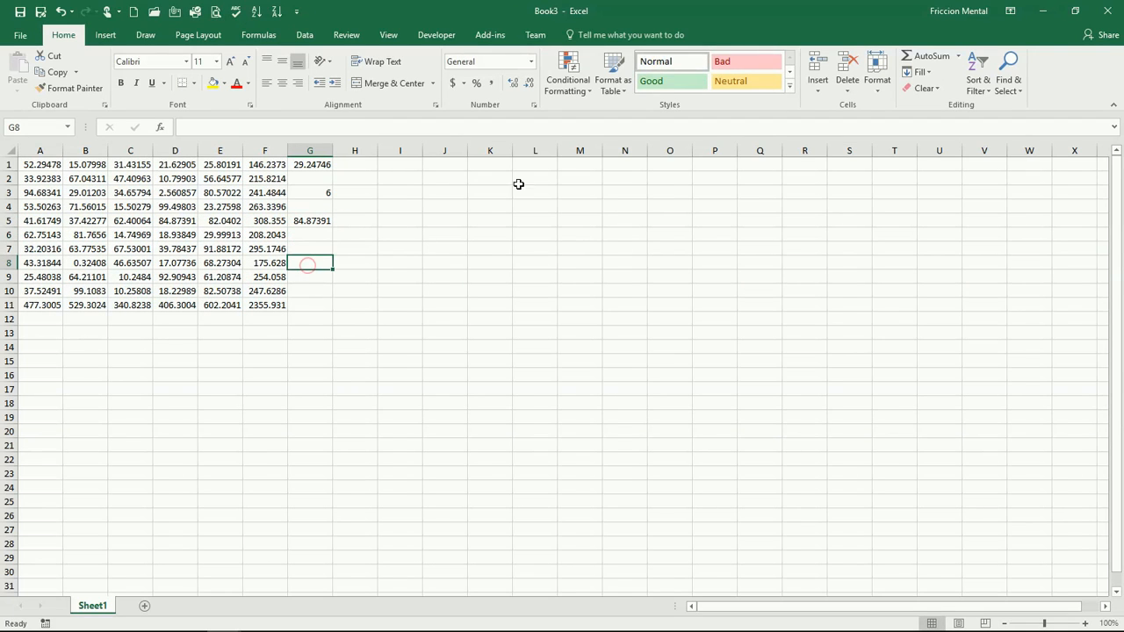
{"action": "left_click", "coordinate": [959, 55]}
{"action": "left_click", "coordinate": [966, 138]}
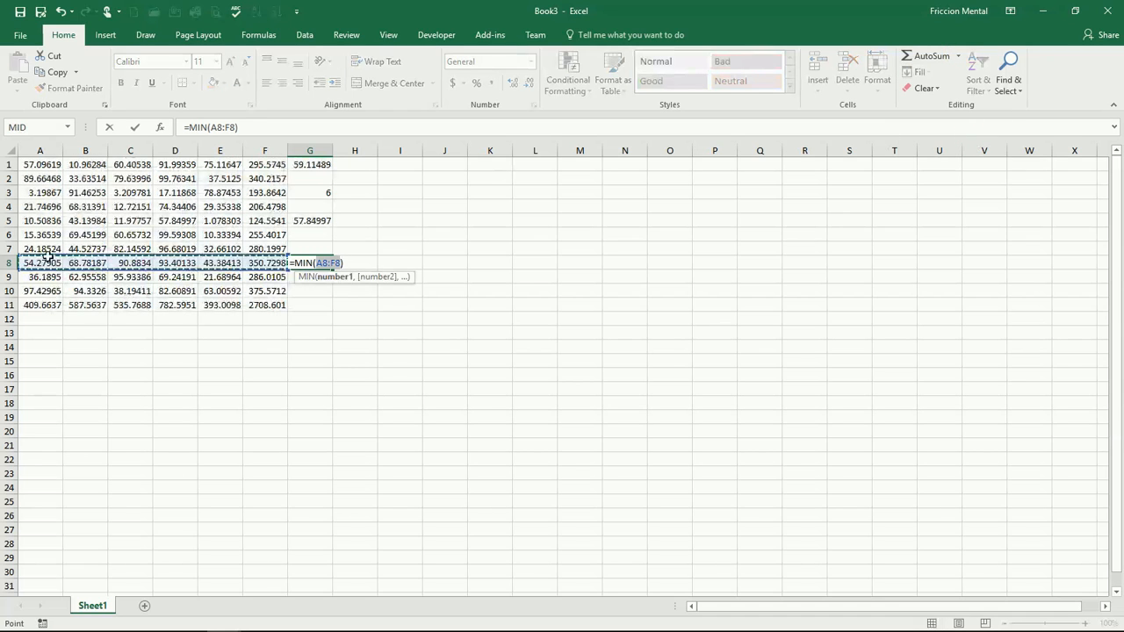
{"action": "left_click_drag", "start_coordinate": [53, 264], "coordinate": [195, 264]}
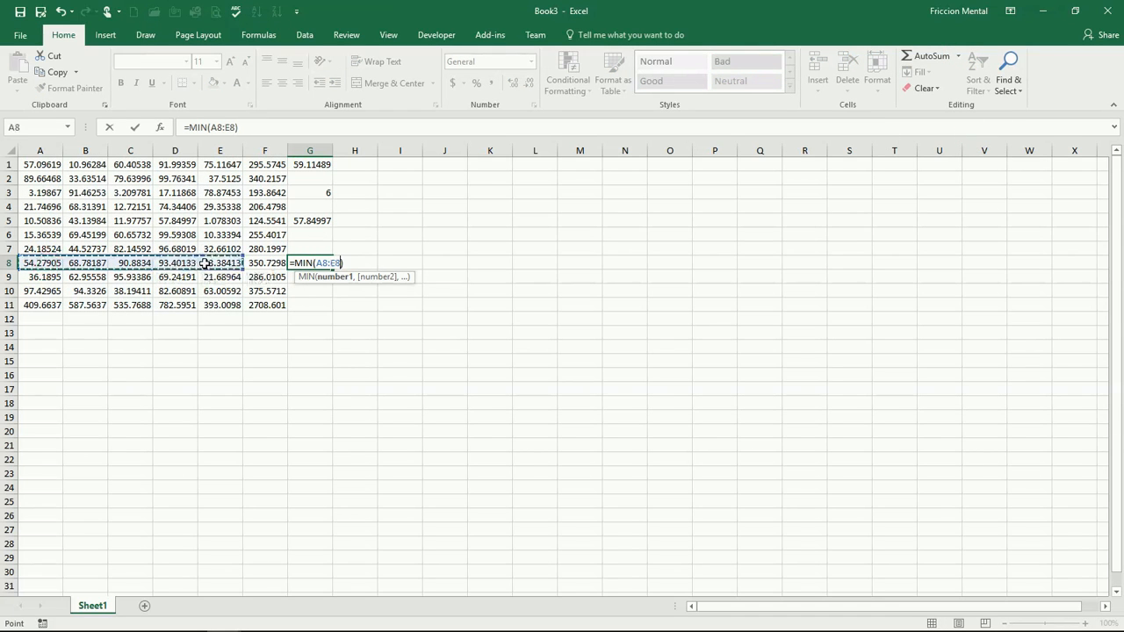
{"action": "key", "text": "Return"}
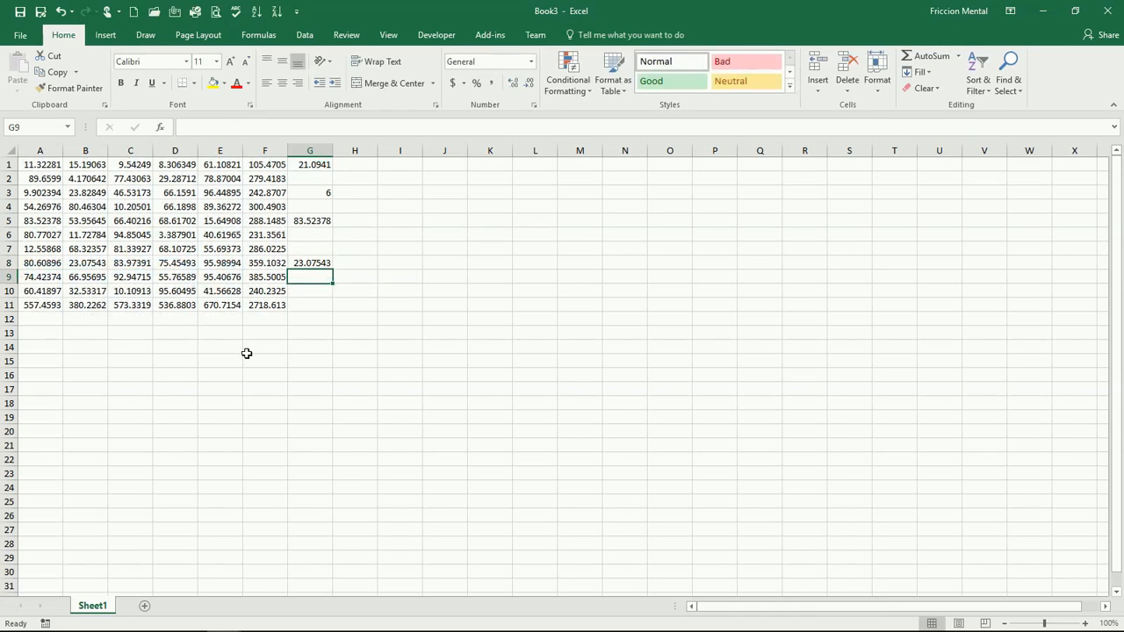
- Format the F11 total bold, red, size 14 on a yellow fill, and widen column F to fit
{"action": "left_click", "coordinate": [271, 306]}
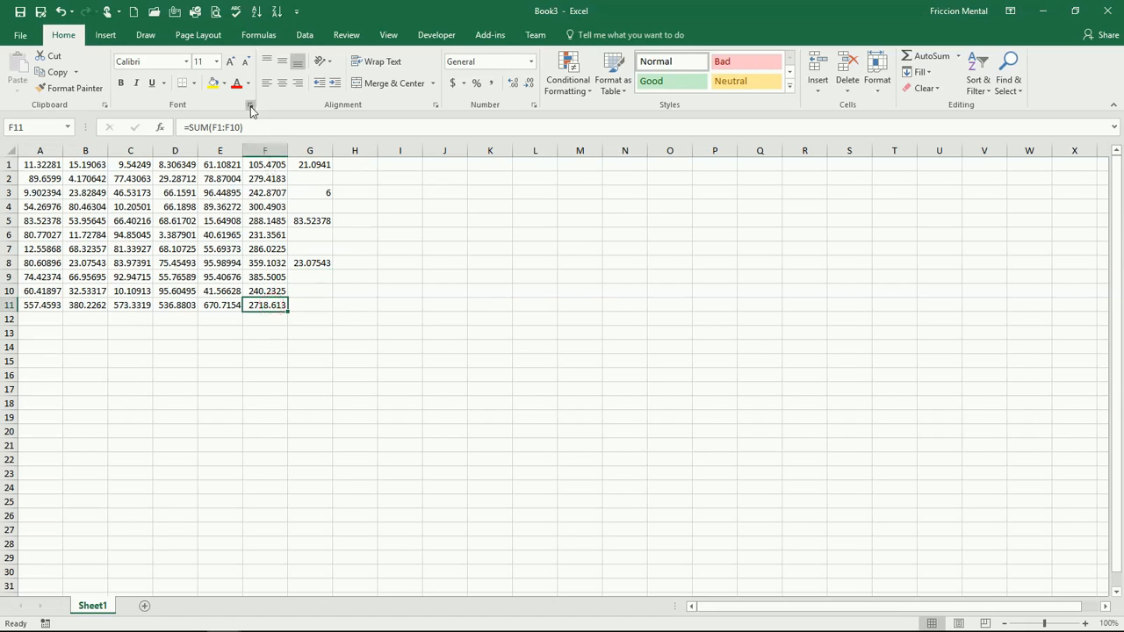
{"action": "left_click", "coordinate": [214, 83]}
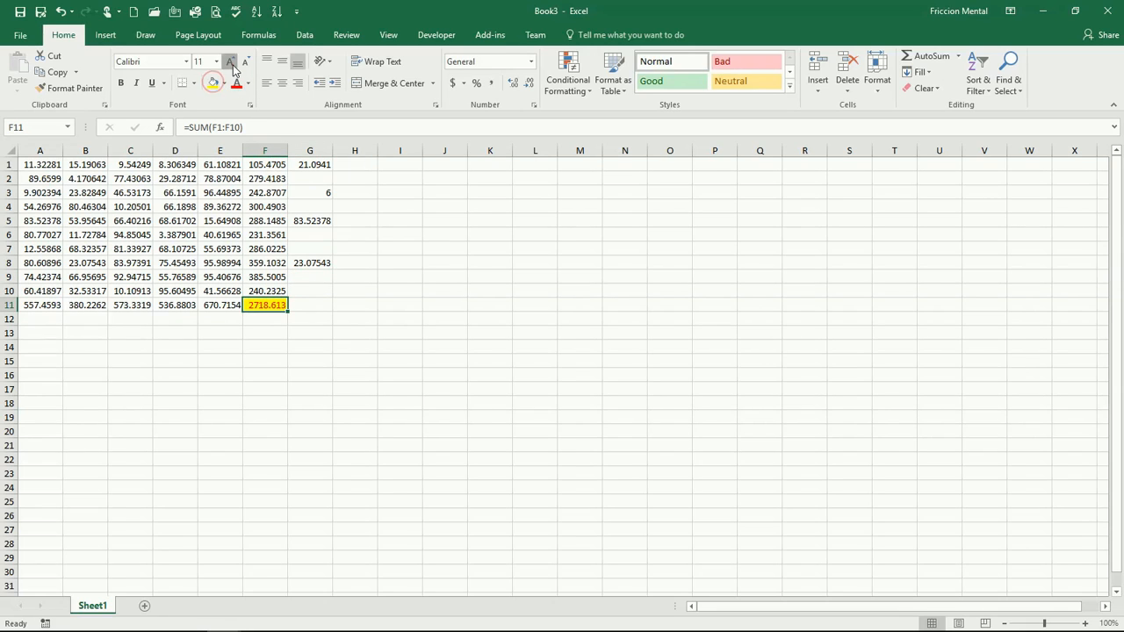
{"action": "left_click", "coordinate": [237, 83]}
{"action": "left_click", "coordinate": [229, 61]}
{"action": "left_click", "coordinate": [230, 61]}
{"action": "left_click", "coordinate": [120, 86]}
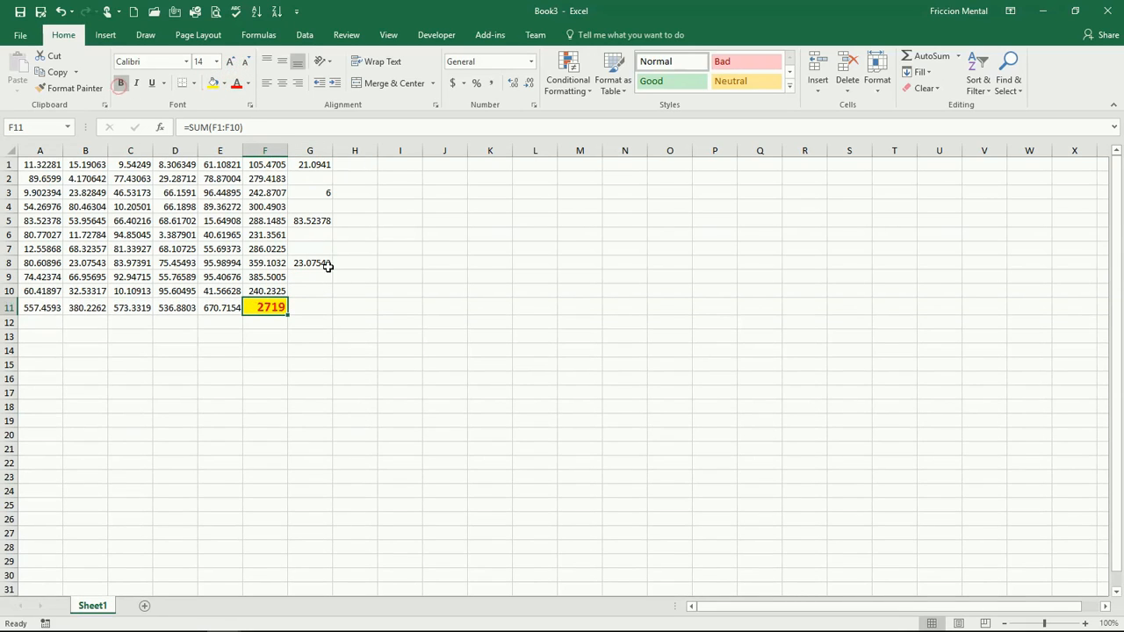
{"action": "left_click_drag", "start_coordinate": [286, 147], "coordinate": [325, 154]}
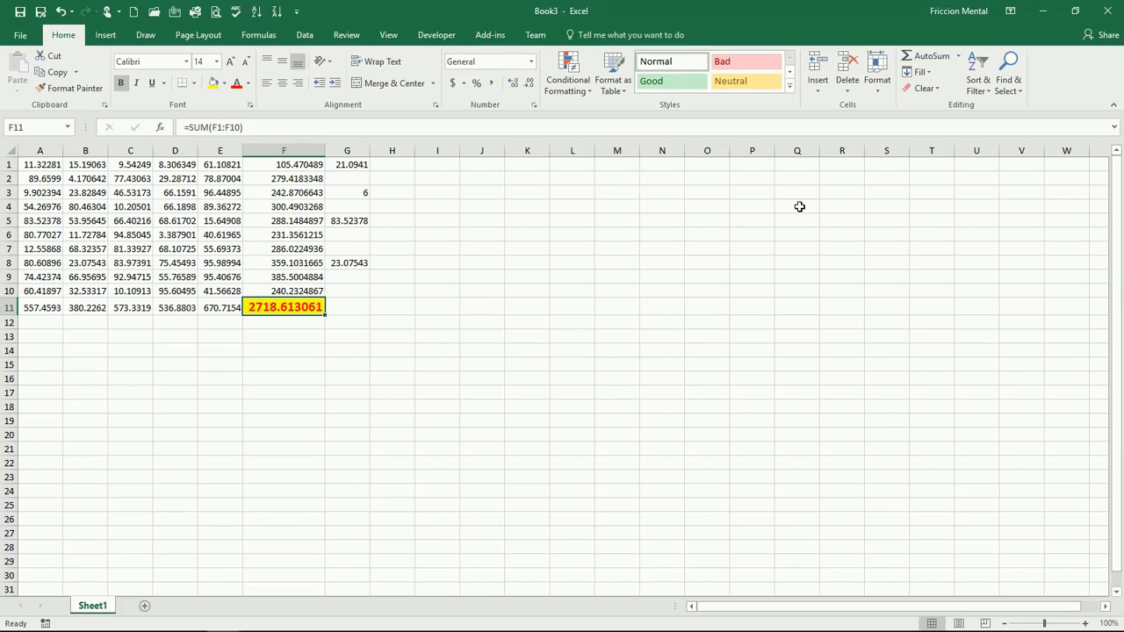
- Delete the contents of F11 while keeping its formatting
{"action": "left_click", "coordinate": [936, 89]}
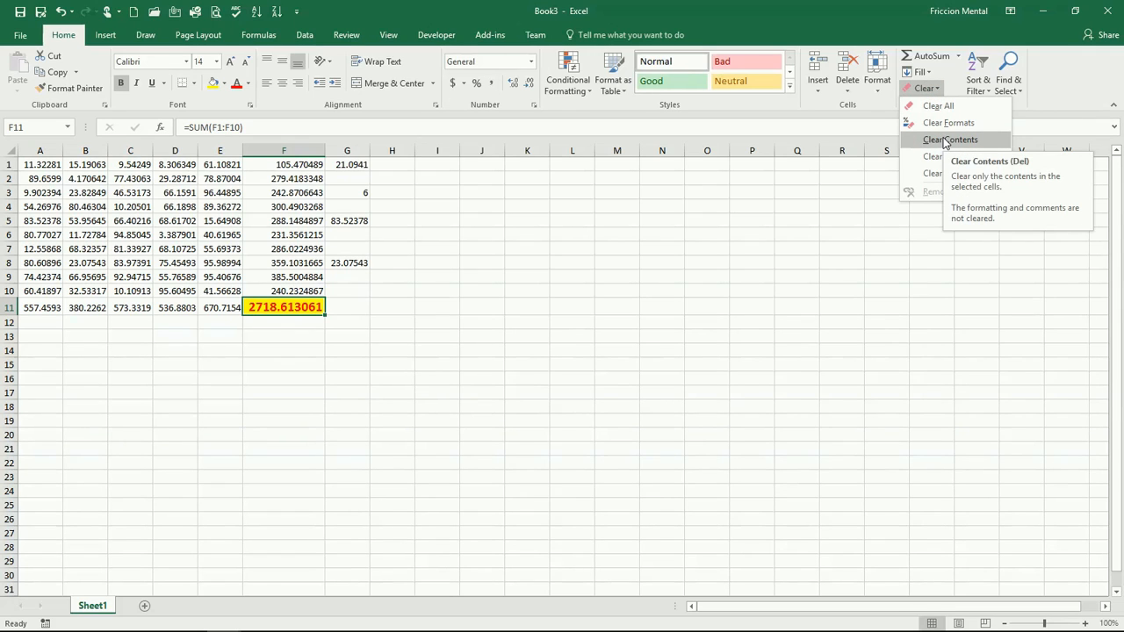
{"action": "left_click", "coordinate": [403, 323]}
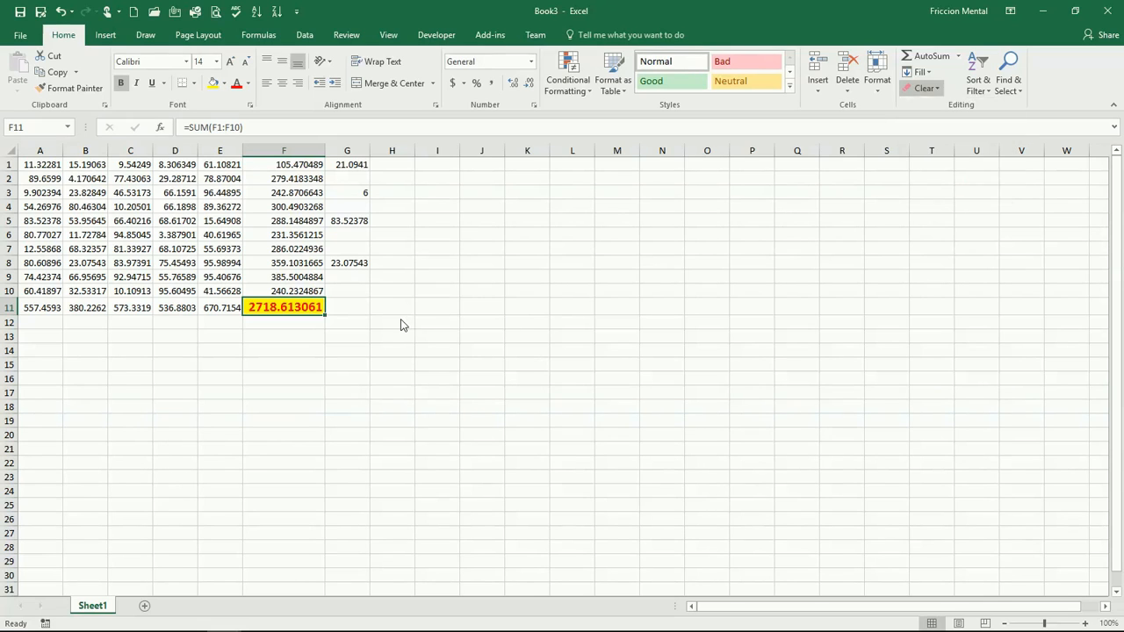
{"action": "key", "text": "Delete"}
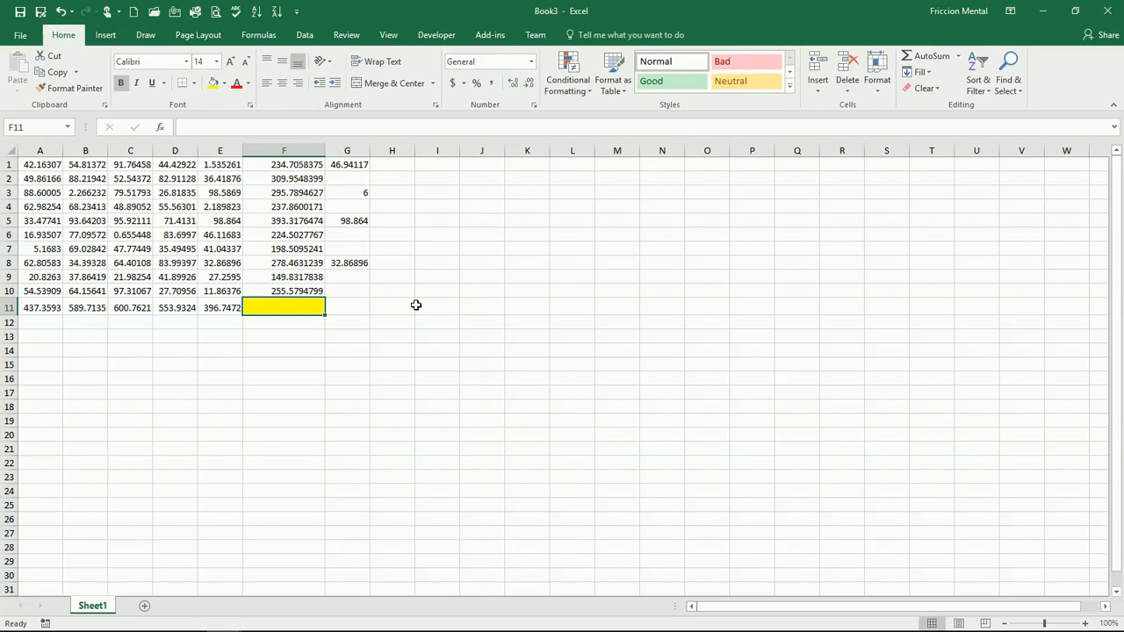
- Enter a person's first name into the formatted F11, then undo the entry
{"action": "type", "text": "Rafael"}
{"action": "key", "text": "Return"}
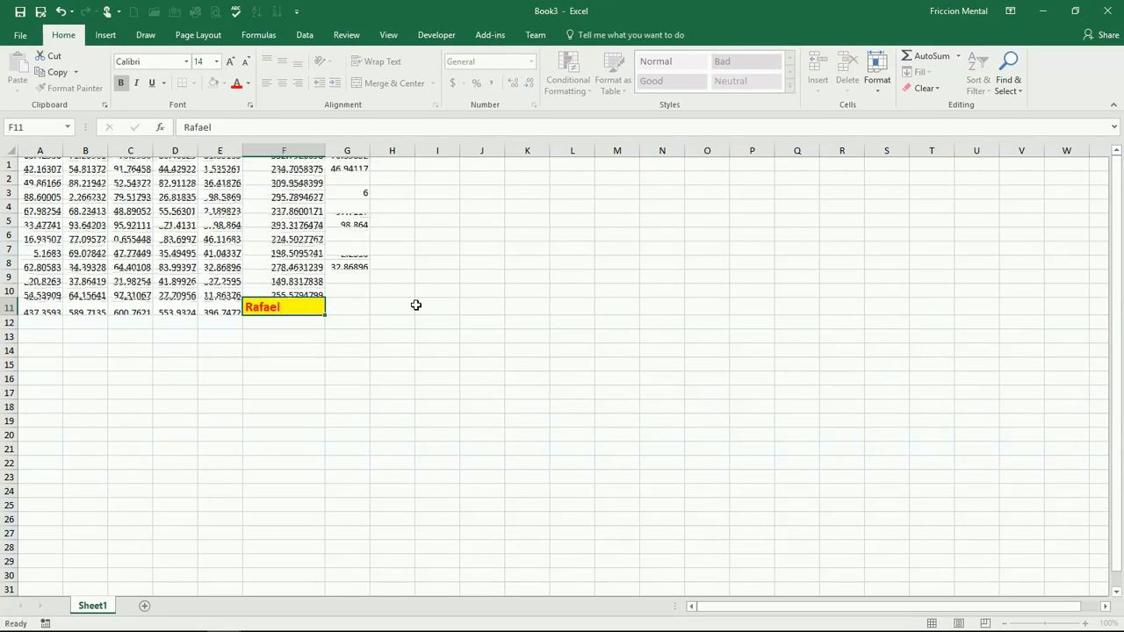
{"action": "key", "text": "ctrl+z"}
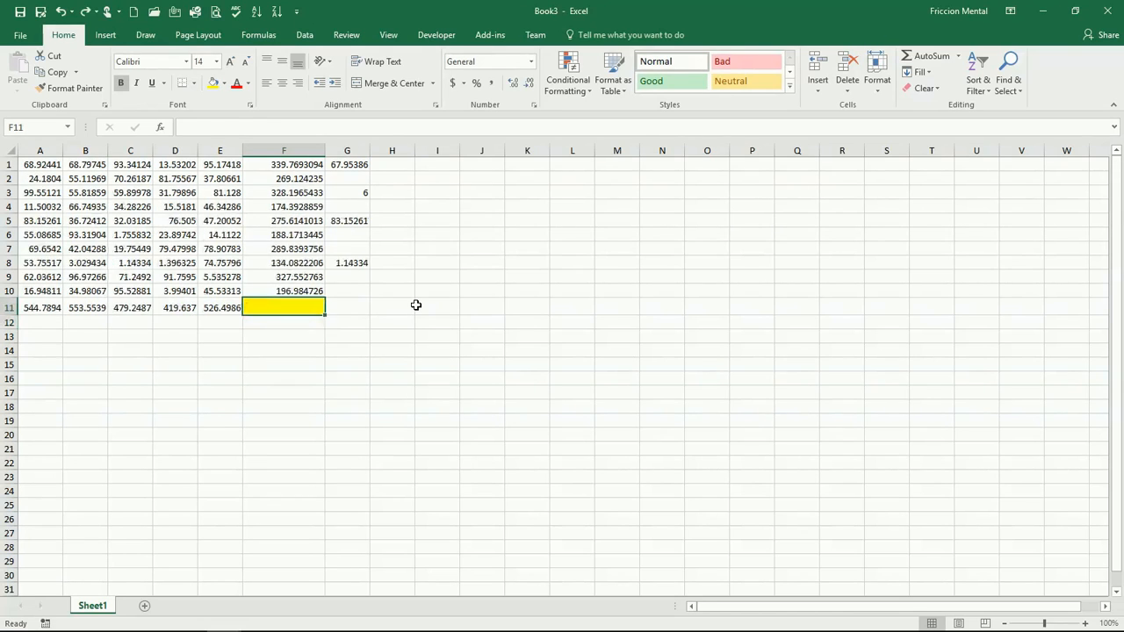
- Clear only the formats from F11
{"action": "left_click", "coordinate": [931, 90]}
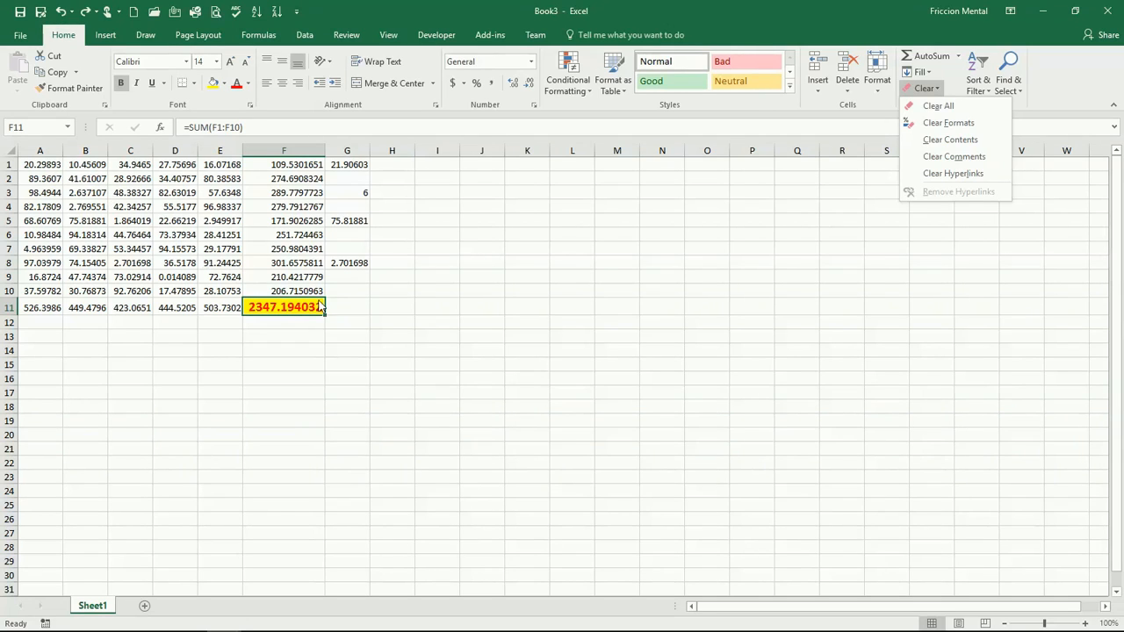
{"action": "left_click", "coordinate": [963, 128]}
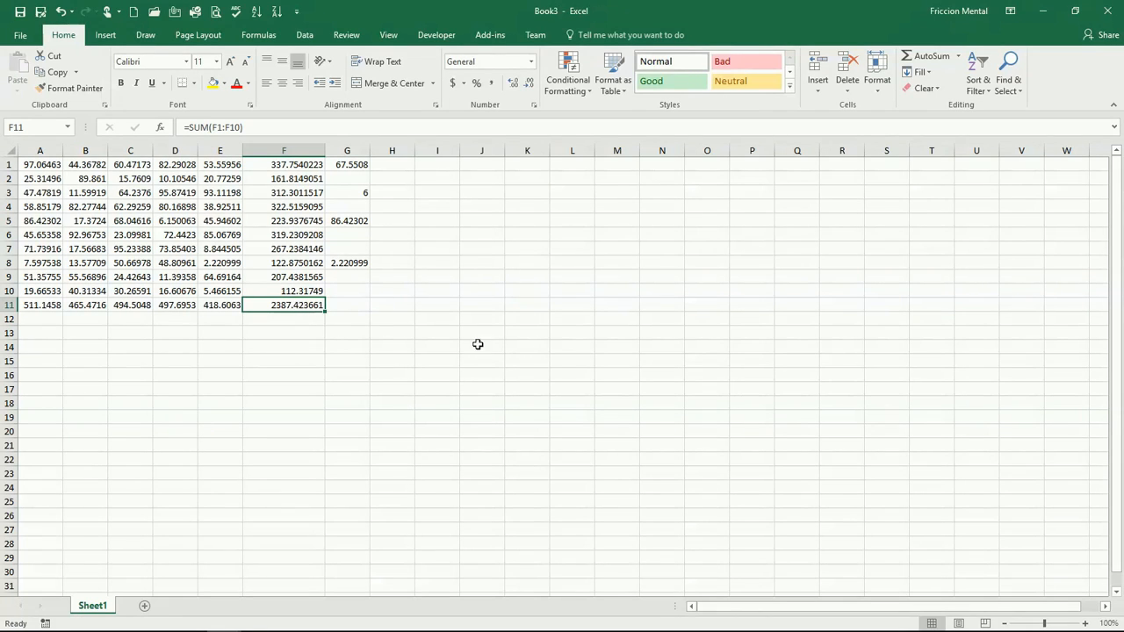
- Undo the last two actions, then redo one to restore F11's formatting and column width
{"action": "key", "text": "ctrl+z"}
{"action": "key", "text": "ctrl+z"}
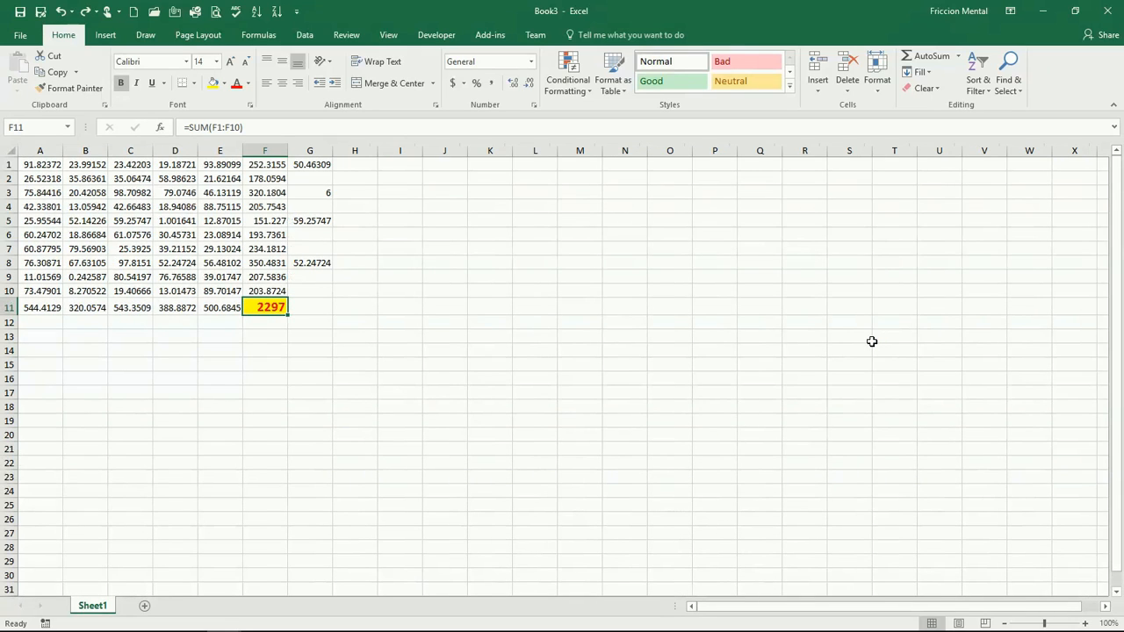
{"action": "key", "text": "ctrl+y"}
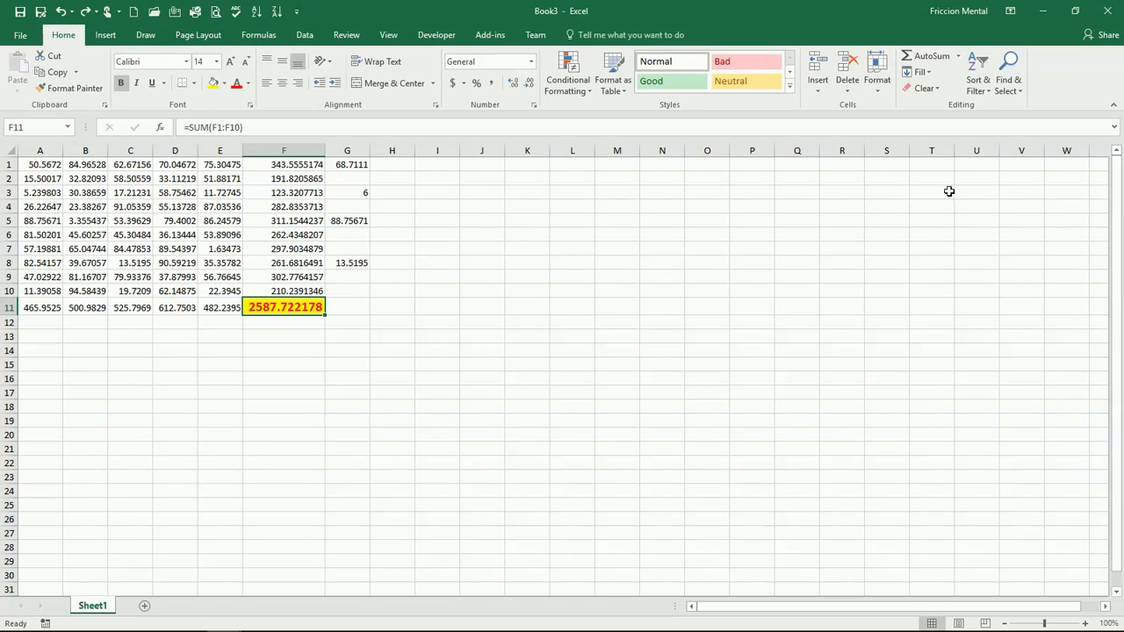
- Clear all contents and formatting from F11 with Clear All
{"action": "left_click", "coordinate": [930, 88]}
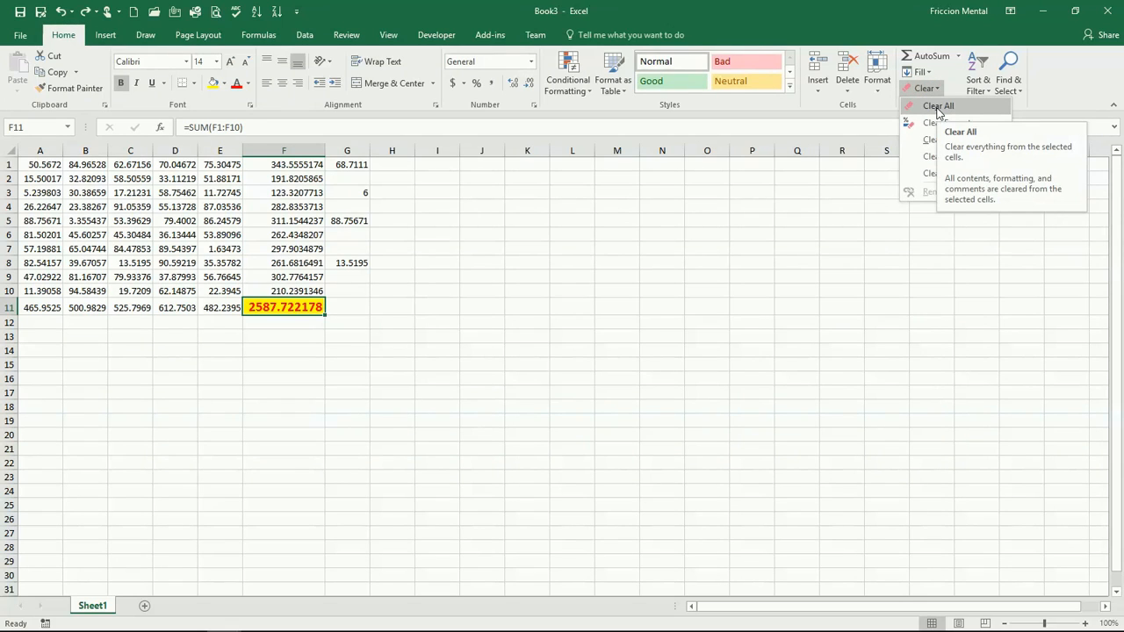
{"action": "left_click", "coordinate": [939, 106]}
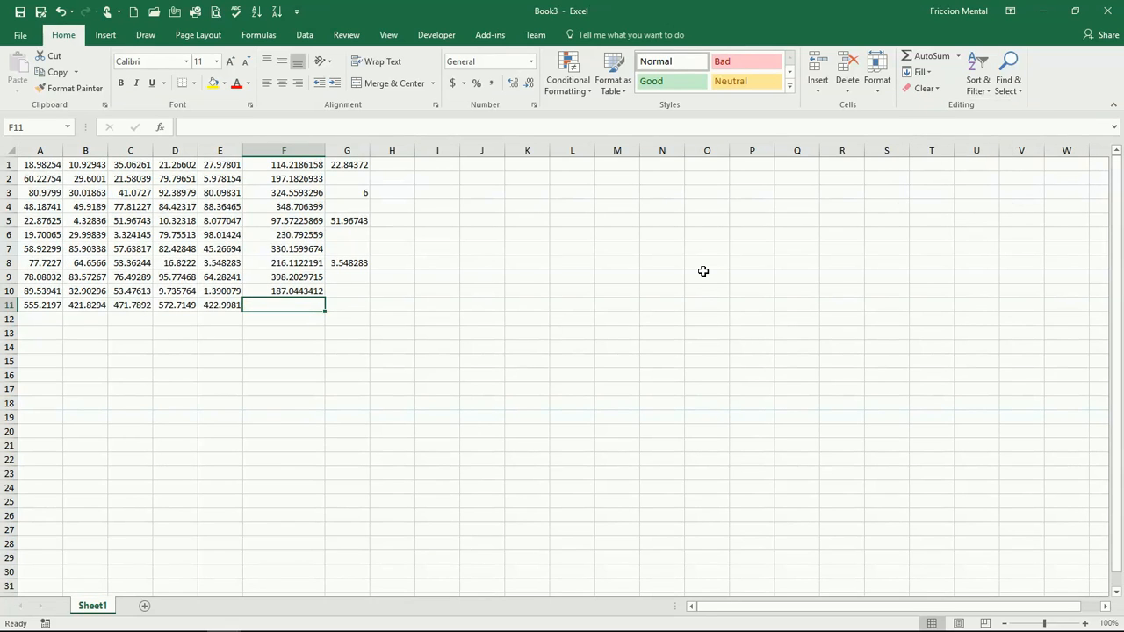
- Enter a person's first name in F11, then undo both the entry and the Clear All
{"action": "type", "text": "Rafael"}
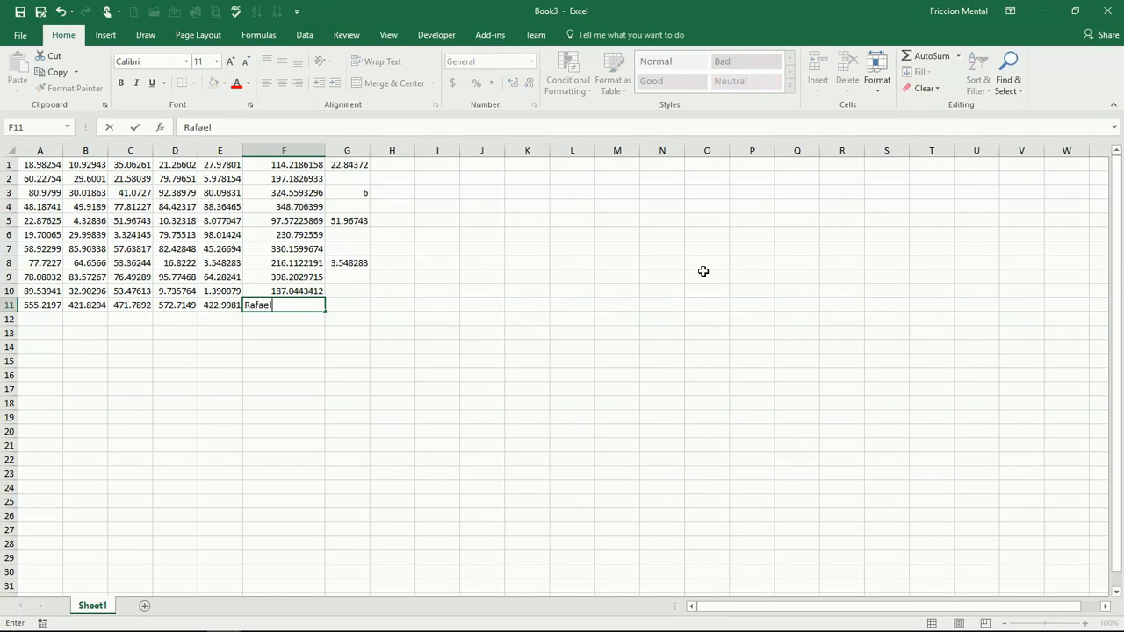
{"action": "key", "text": "Return"}
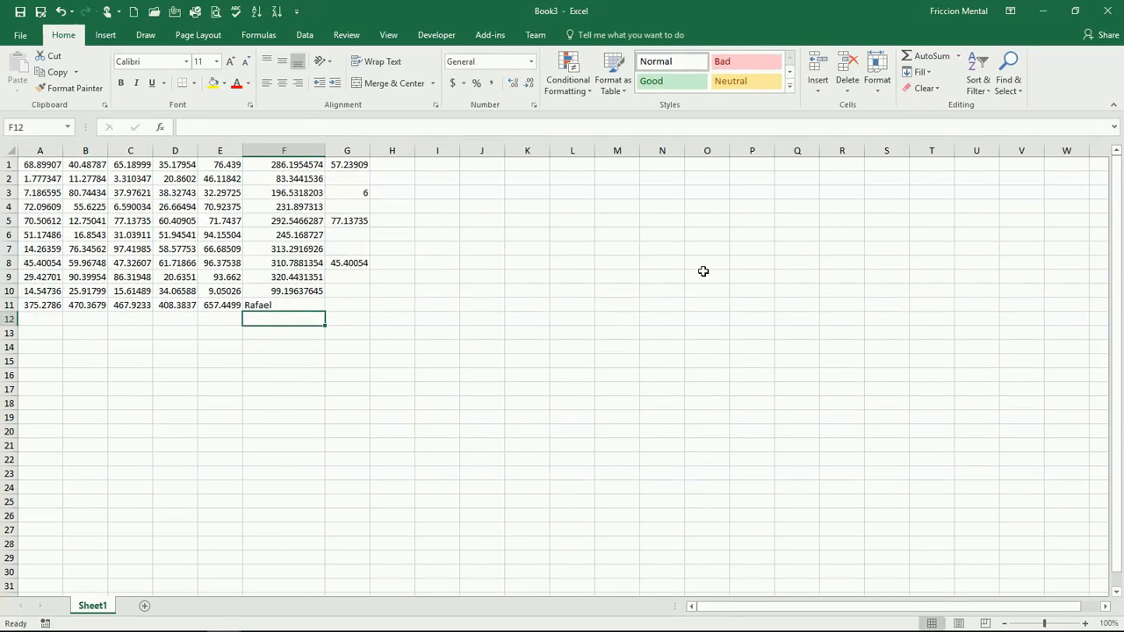
{"action": "key", "text": "ctrl+z"}
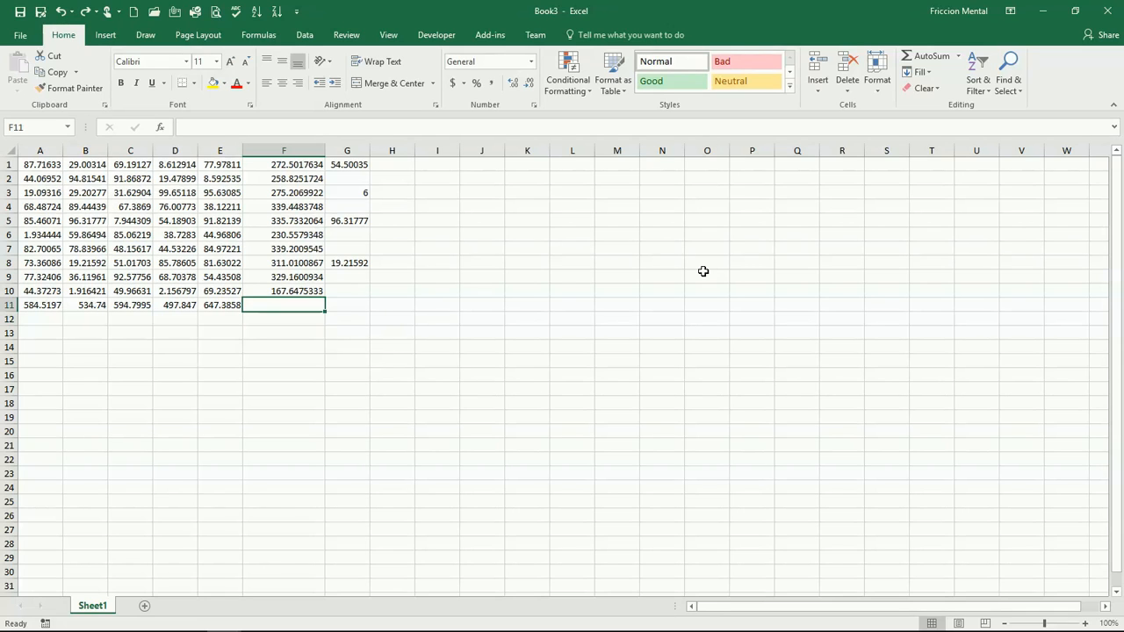
{"action": "key", "text": "ctrl+z"}
{"action": "left_click", "coordinate": [926, 88]}
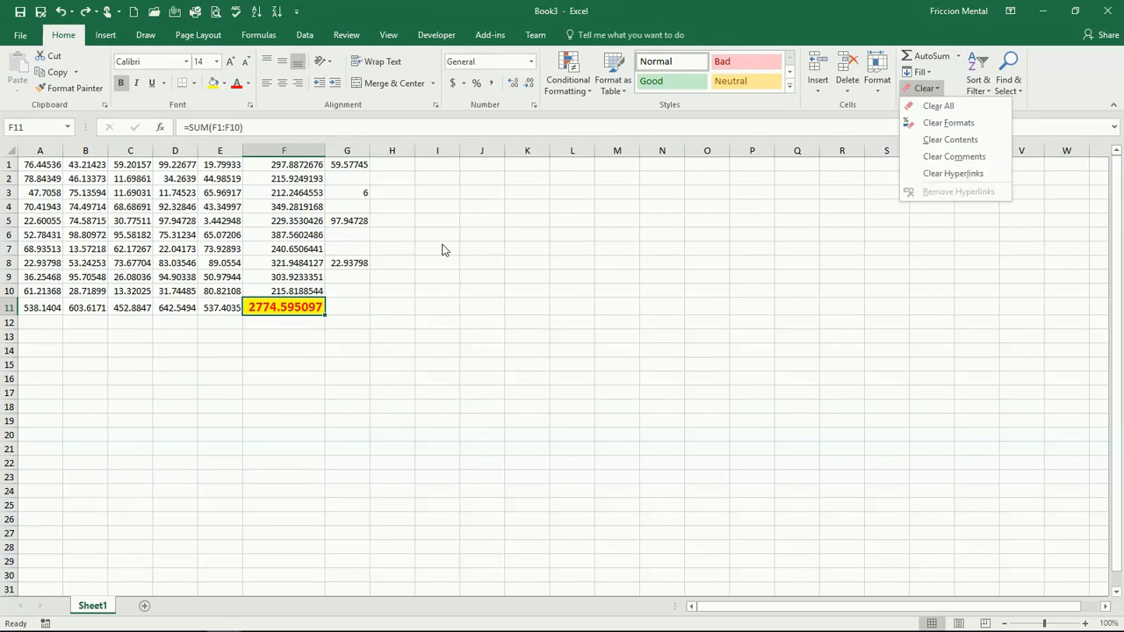
{"action": "left_click", "coordinate": [343, 313]}
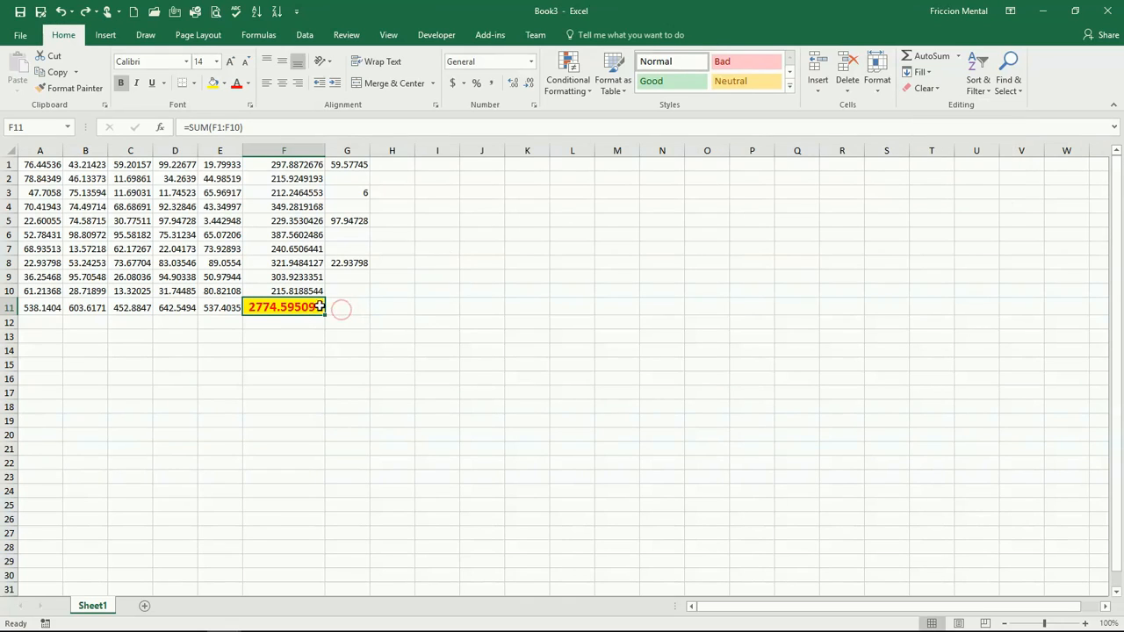
{"action": "left_click_drag", "start_coordinate": [95, 178], "coordinate": [277, 312]}
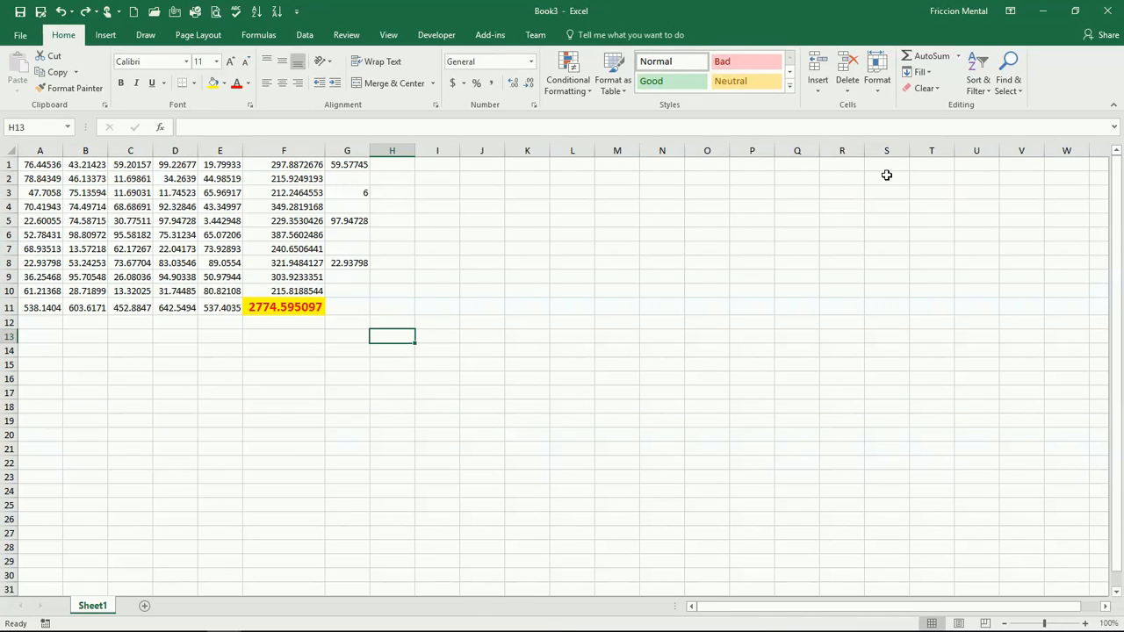
- Close the Book3 workbook without saving its changes
{"action": "left_click", "coordinate": [1107, 11]}
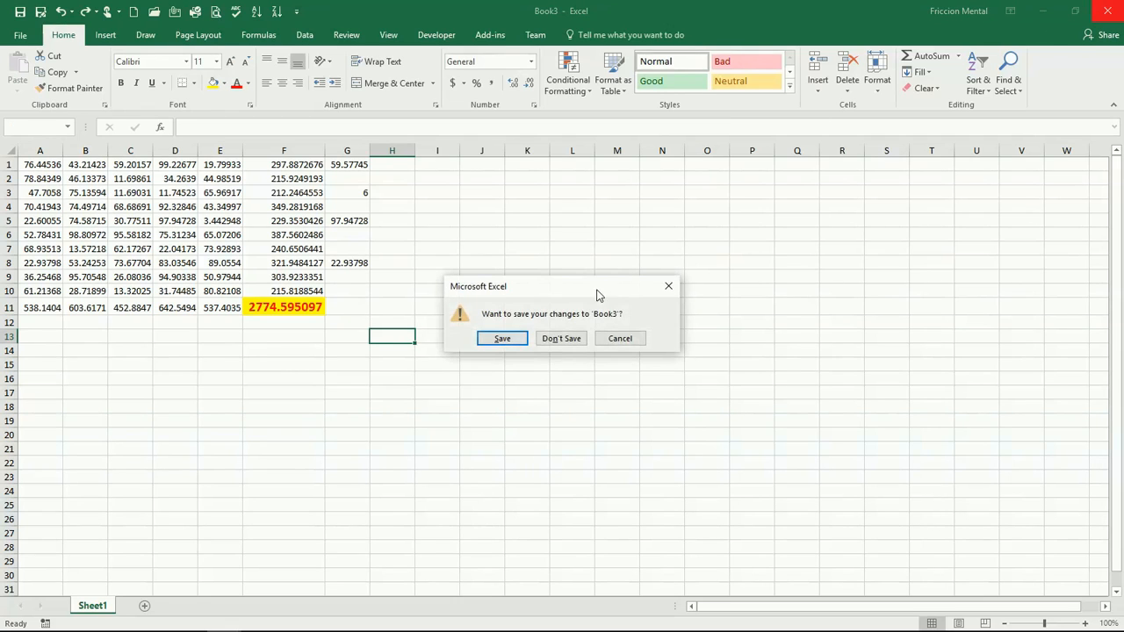
{"action": "left_click", "coordinate": [567, 338]}
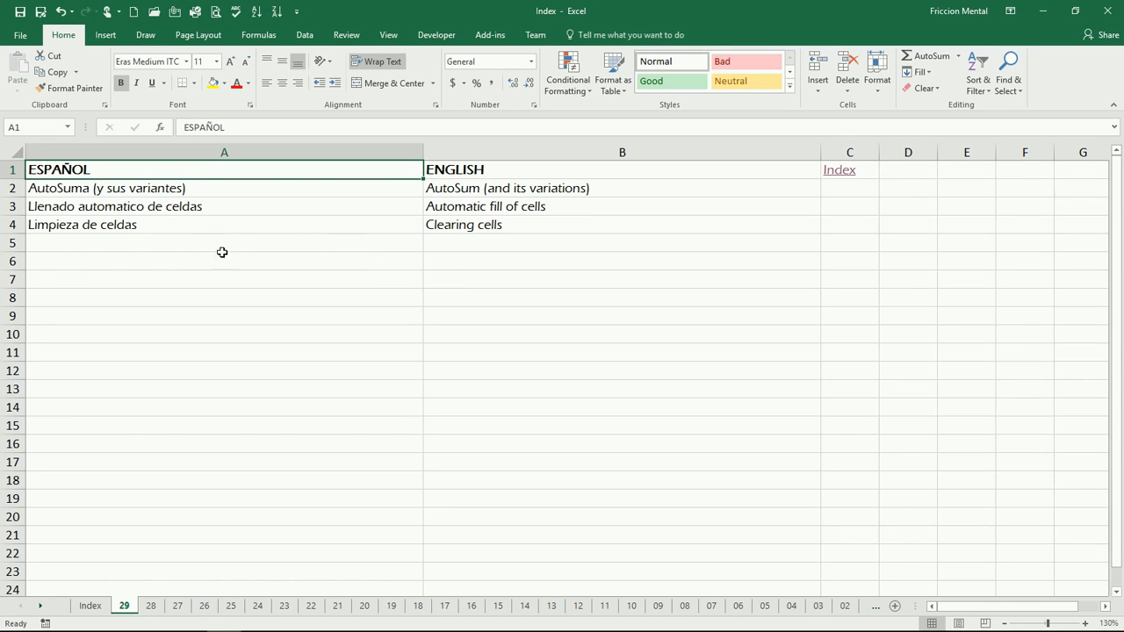
- Follow the Index link from sheet 29 back to the Index sheet of the tutorial workbook
{"action": "left_click", "coordinate": [829, 170]}
{"action": "key", "text": "ctrl+Page_Up"}
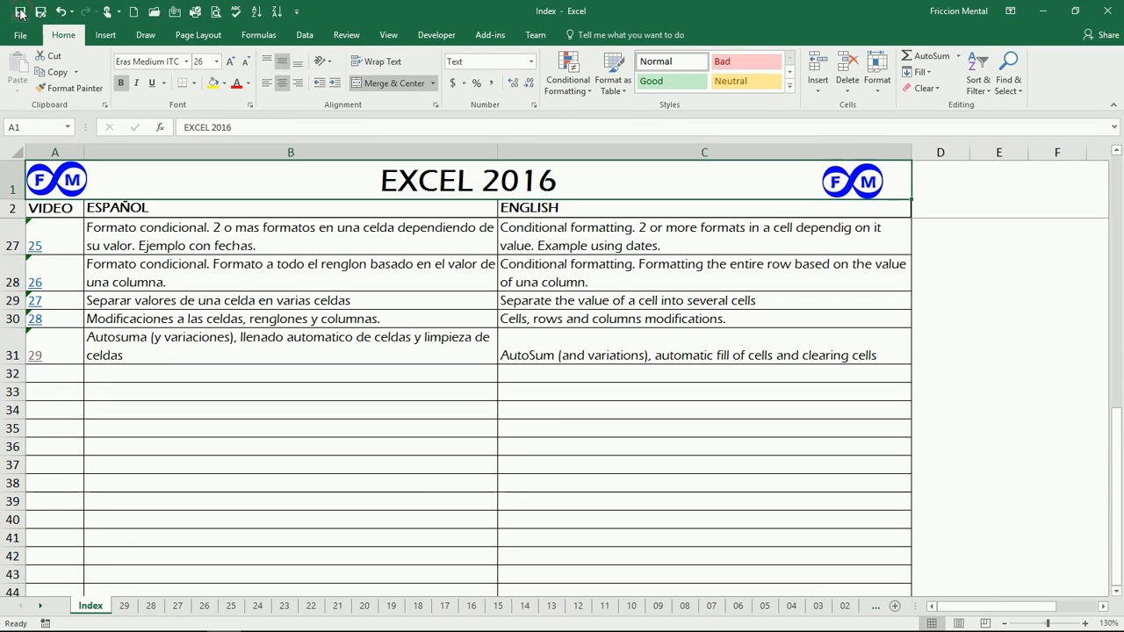